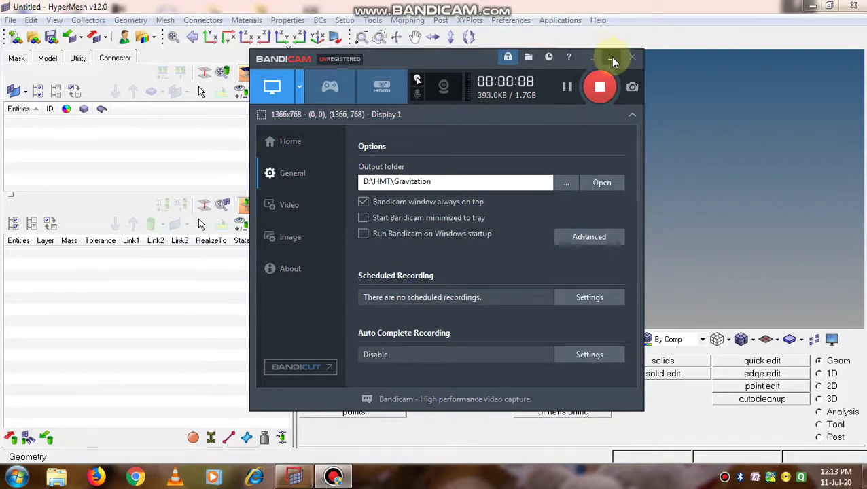
- Minimize the recorder window and load the RADIOSS user profile with the Block110 template
{"action": "left_click", "coordinate": [609, 56]}
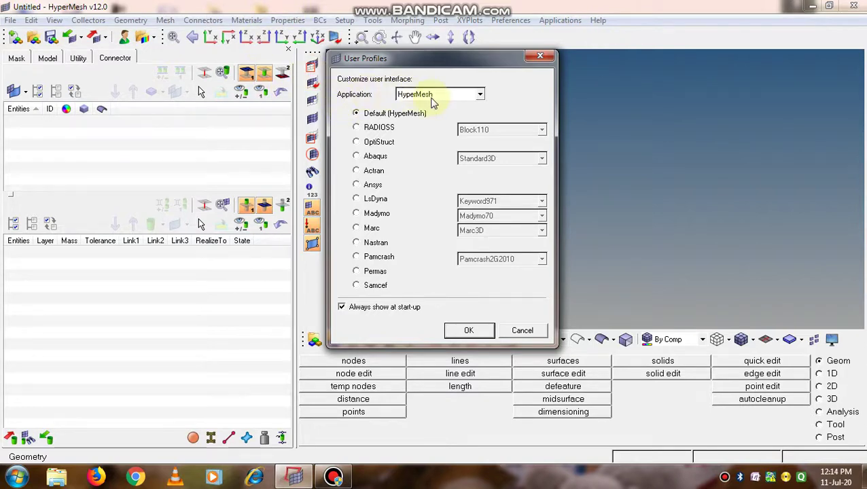
{"action": "left_click", "coordinate": [359, 129]}
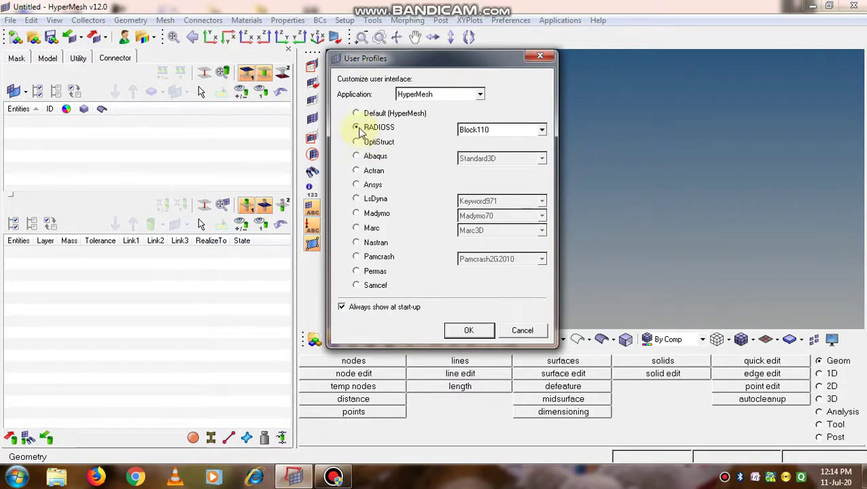
{"action": "left_click", "coordinate": [465, 332]}
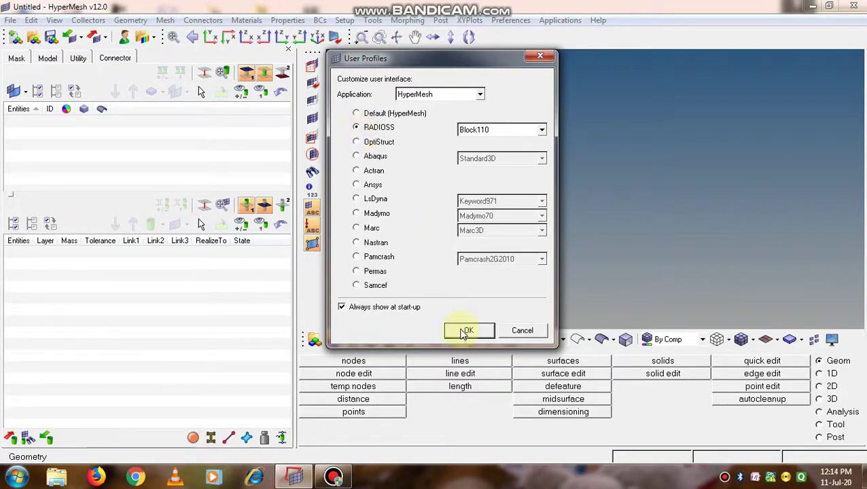
{"action": "left_click", "coordinate": [464, 332]}
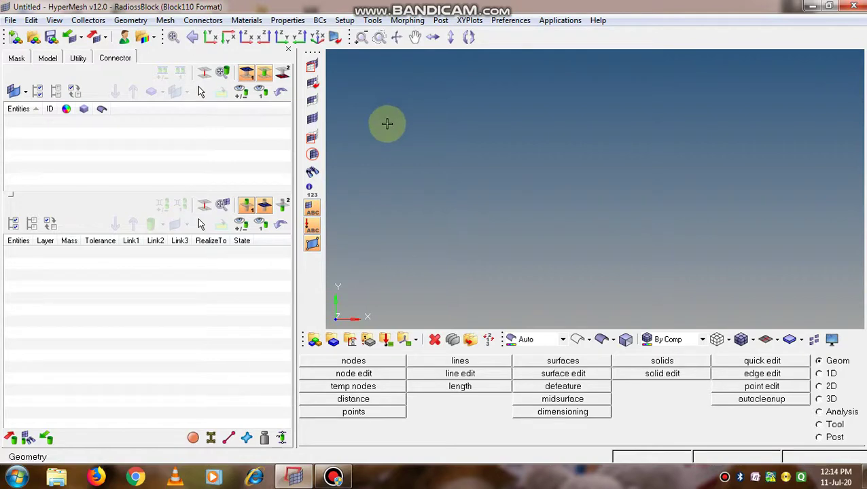
- Open the model import and remove all files from its file selection
{"action": "left_click", "coordinate": [80, 40]}
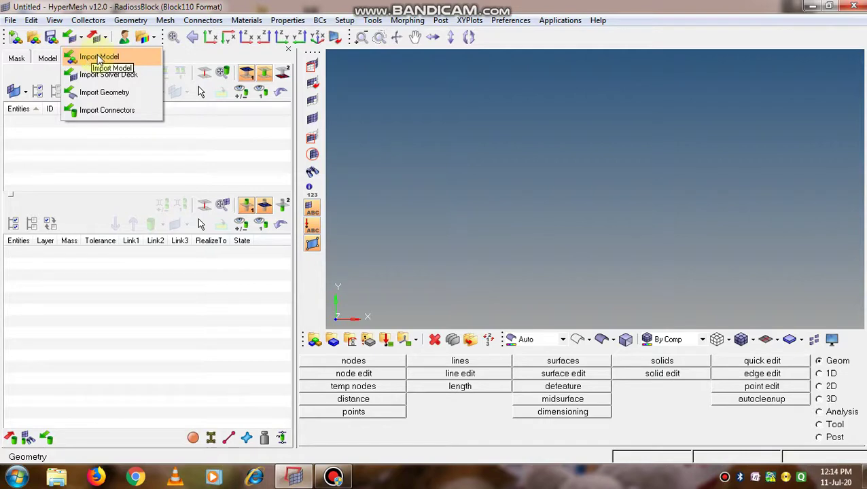
{"action": "left_click", "coordinate": [100, 57]}
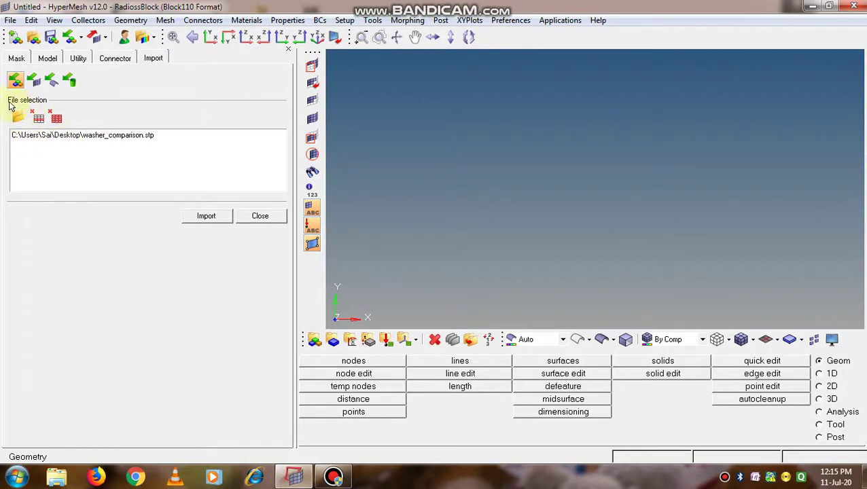
{"action": "left_click", "coordinate": [58, 121]}
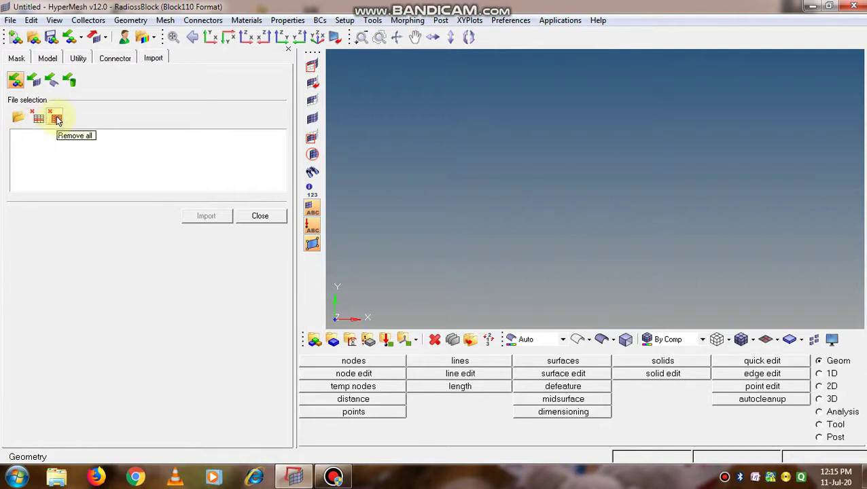
- Try to import washer_comparison.stp from the Desktop as a model, browsing with all file types shown
{"action": "left_click", "coordinate": [18, 120]}
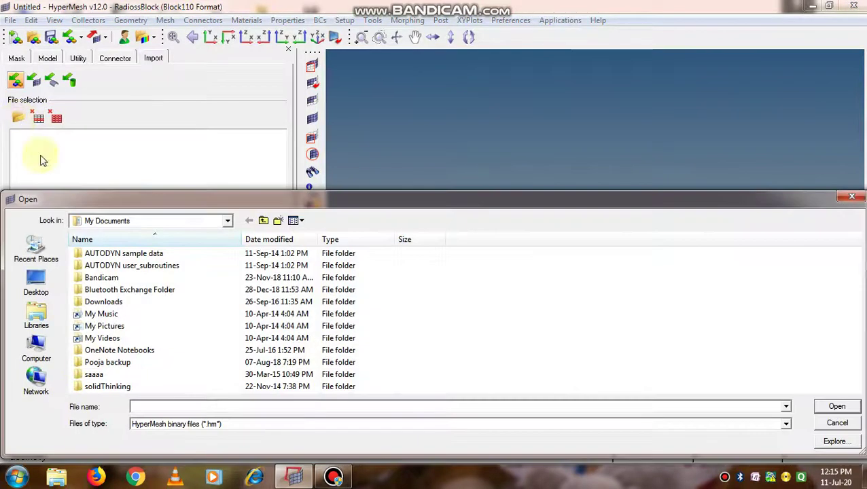
{"action": "left_click", "coordinate": [38, 280]}
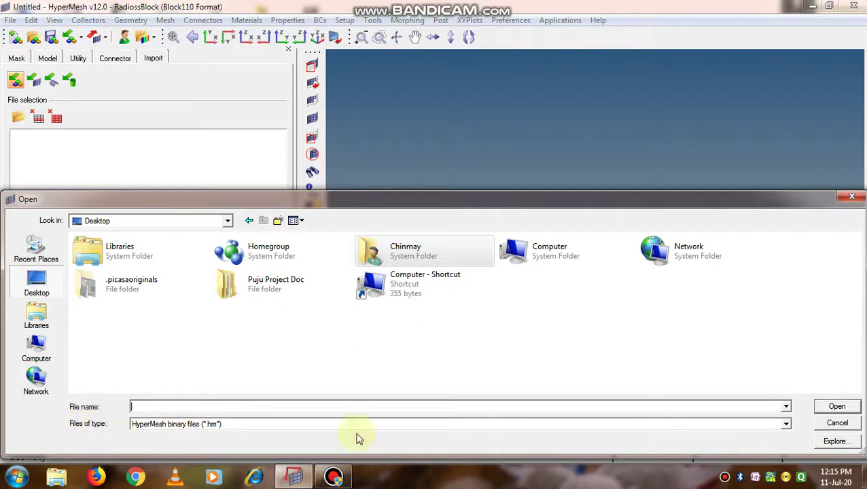
{"action": "left_click", "coordinate": [786, 425]}
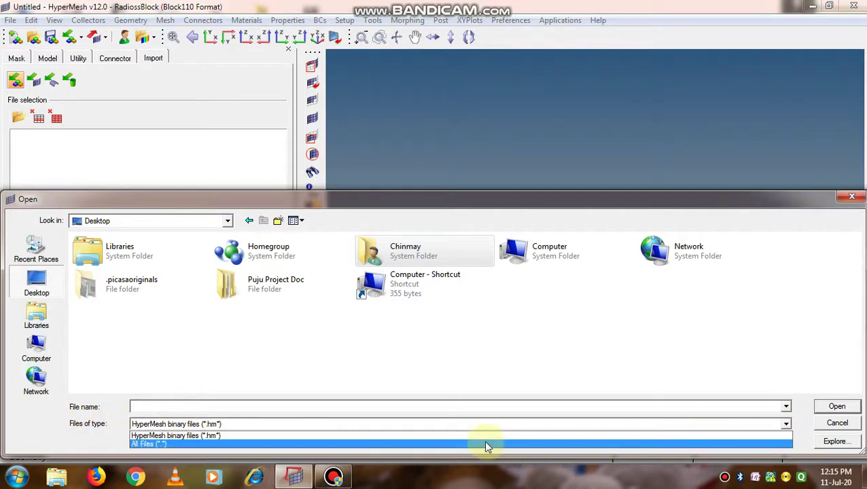
{"action": "left_click", "coordinate": [486, 446]}
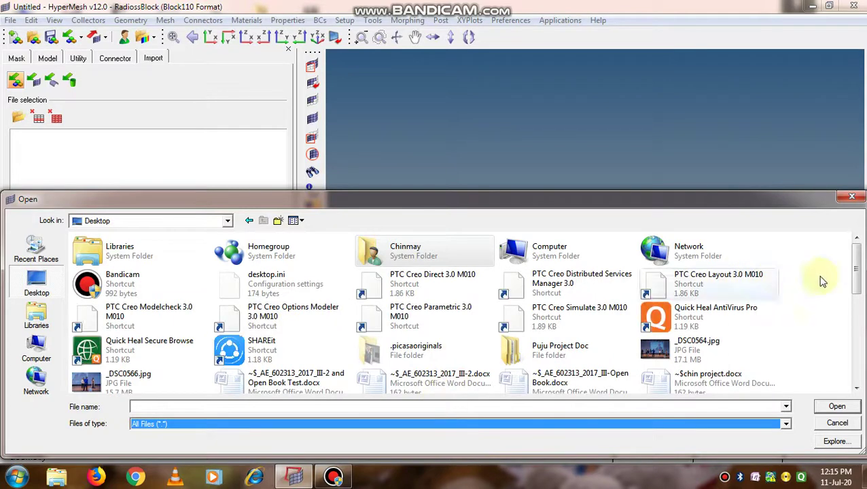
{"action": "left_click_drag", "start_coordinate": [853, 276], "coordinate": [854, 384]}
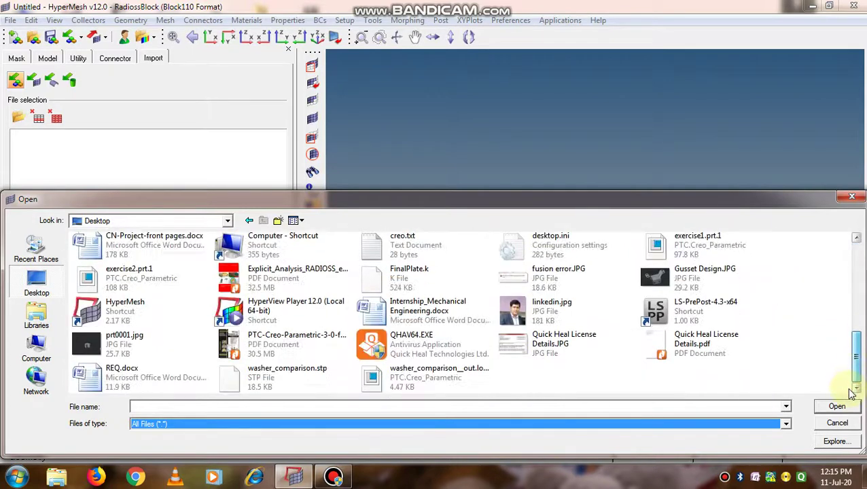
{"action": "left_click", "coordinate": [255, 381]}
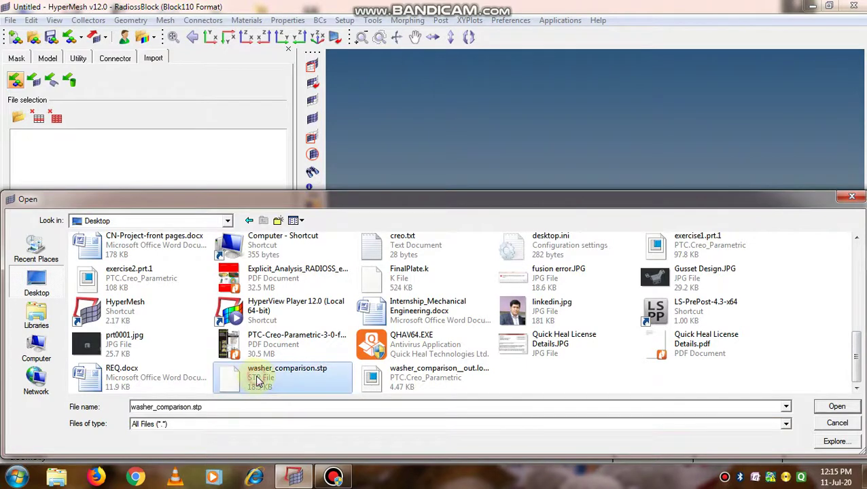
{"action": "left_click", "coordinate": [837, 408]}
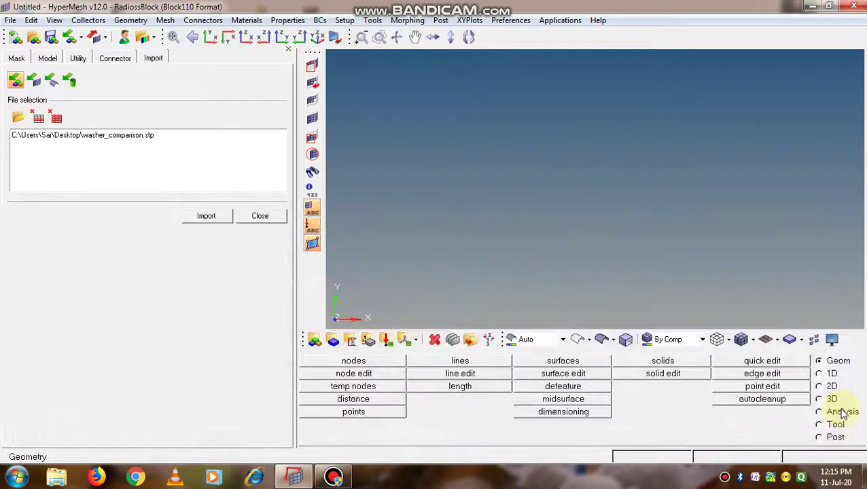
{"action": "left_click", "coordinate": [70, 136]}
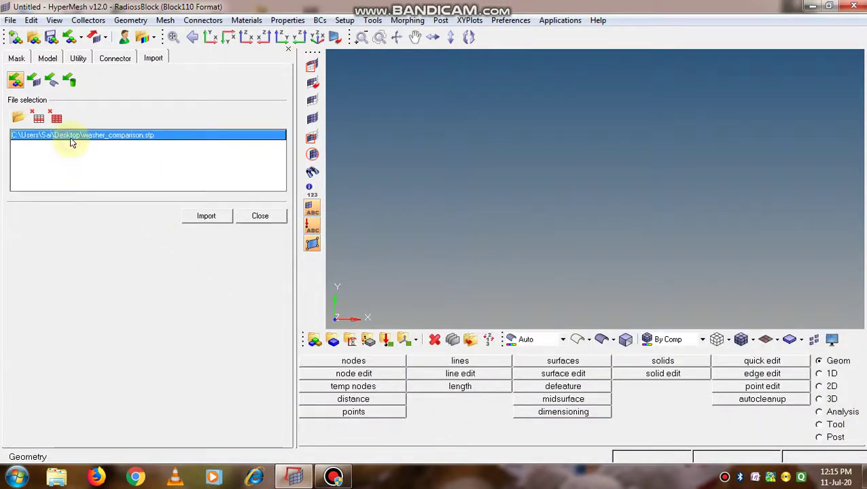
{"action": "left_click", "coordinate": [209, 218]}
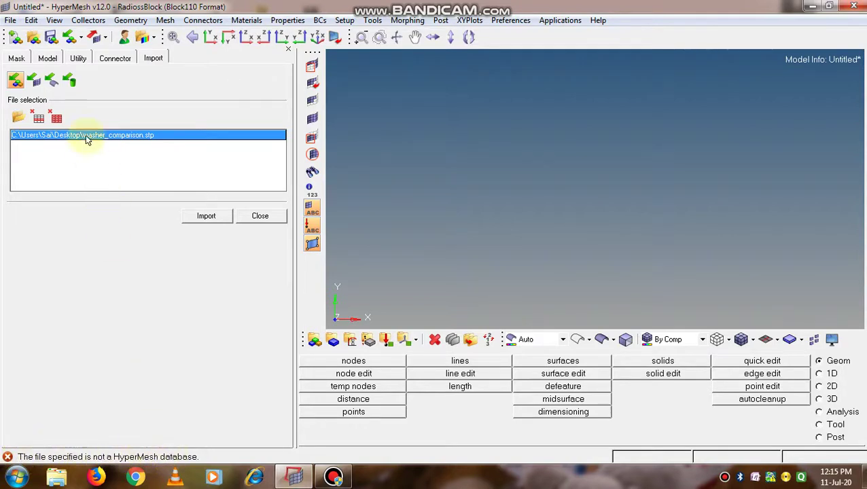
- Switch to geometry import and set the file type to STEP
{"action": "left_click", "coordinate": [82, 38]}
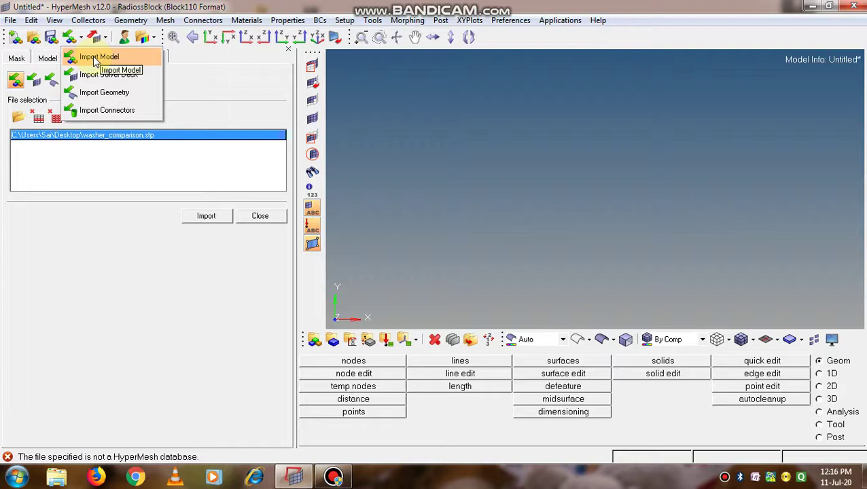
{"action": "left_click", "coordinate": [93, 99]}
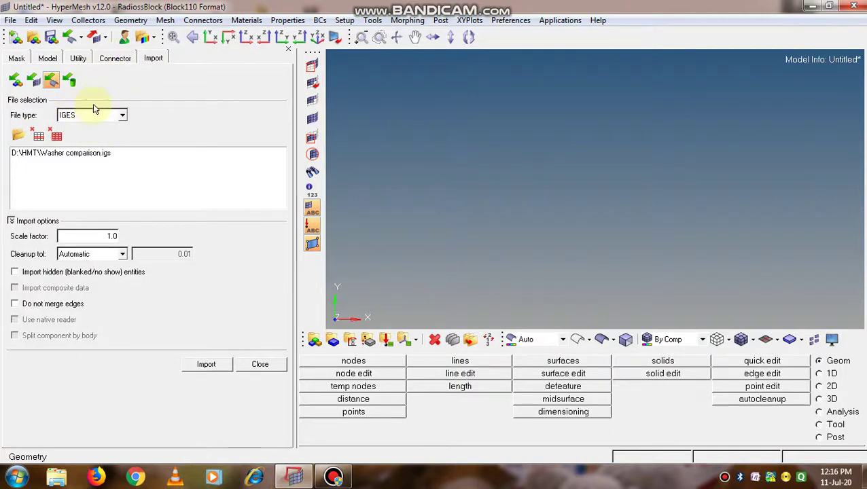
{"action": "left_click", "coordinate": [82, 41]}
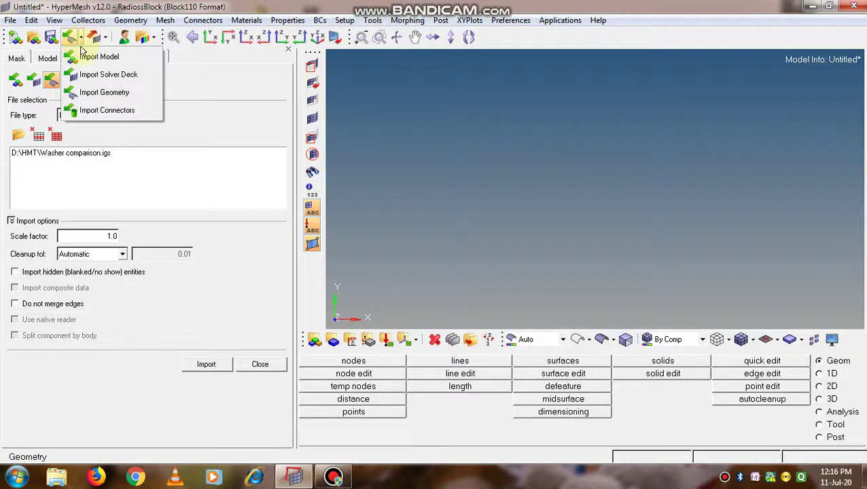
{"action": "left_click", "coordinate": [93, 93]}
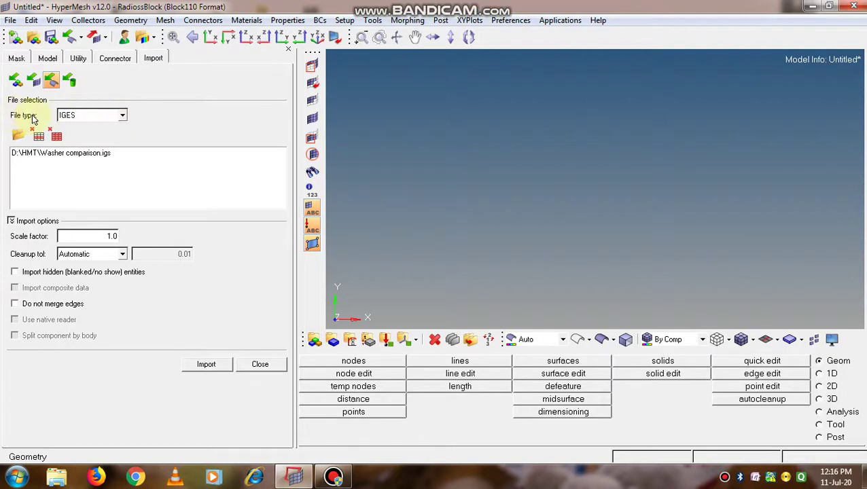
{"action": "left_click", "coordinate": [122, 114]}
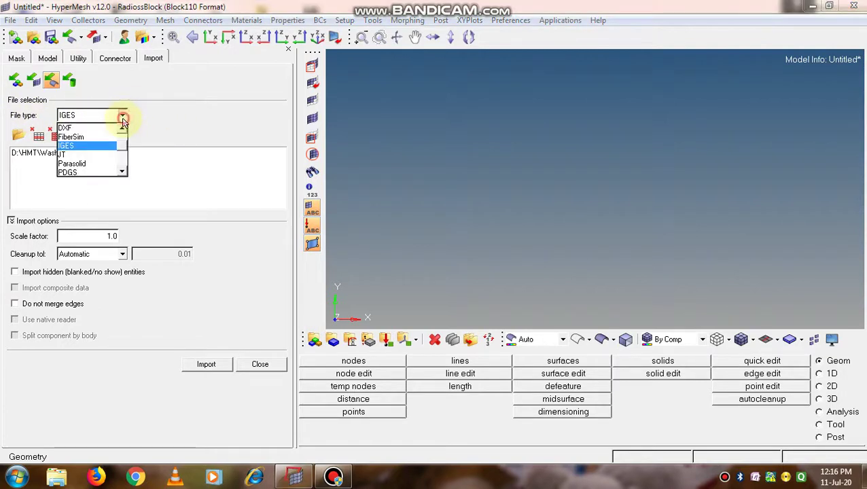
{"action": "scroll", "coordinate": [125, 155], "scroll_direction": "down", "scroll_amount": 1}
{"action": "scroll", "coordinate": [125, 155], "scroll_direction": "down", "scroll_amount": 2}
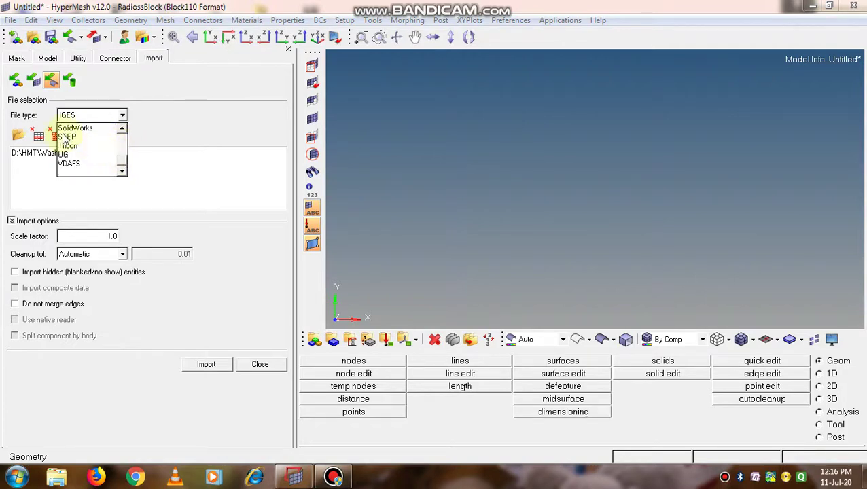
{"action": "left_click", "coordinate": [67, 137]}
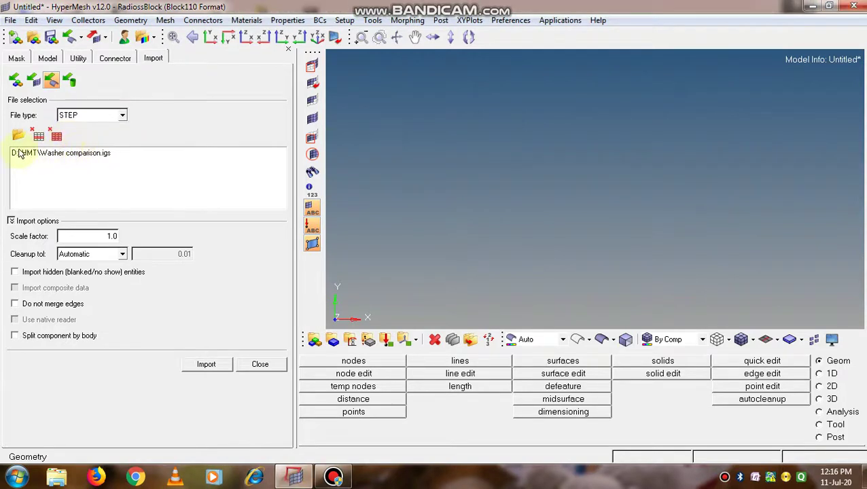
- Remove the listed IGES file, add washer_comparison.stp from the Desktop, and import it as geometry
{"action": "left_click", "coordinate": [57, 137]}
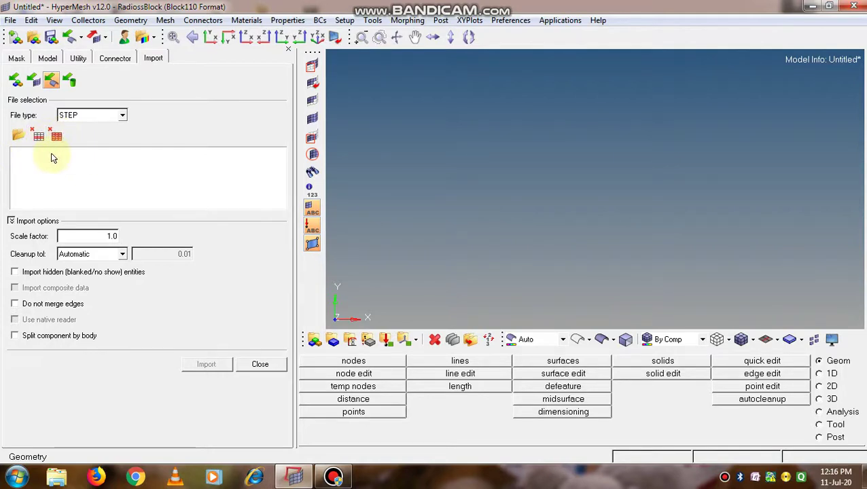
{"action": "left_click", "coordinate": [17, 138]}
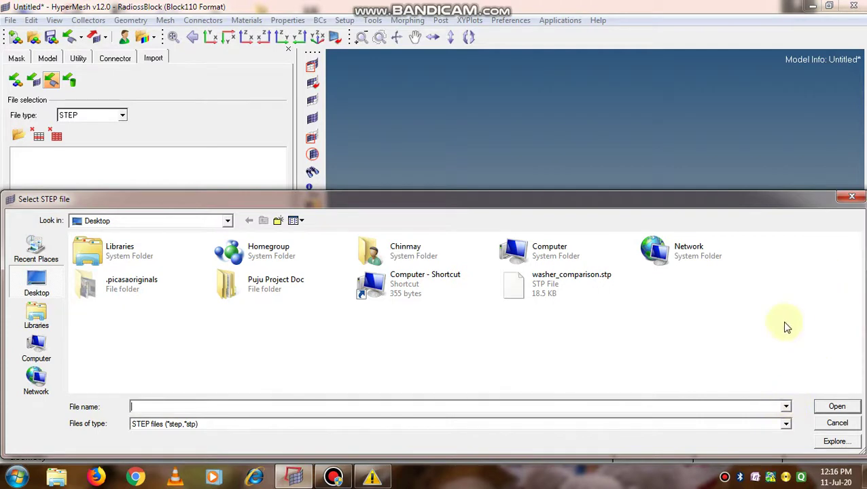
{"action": "left_click", "coordinate": [786, 407]}
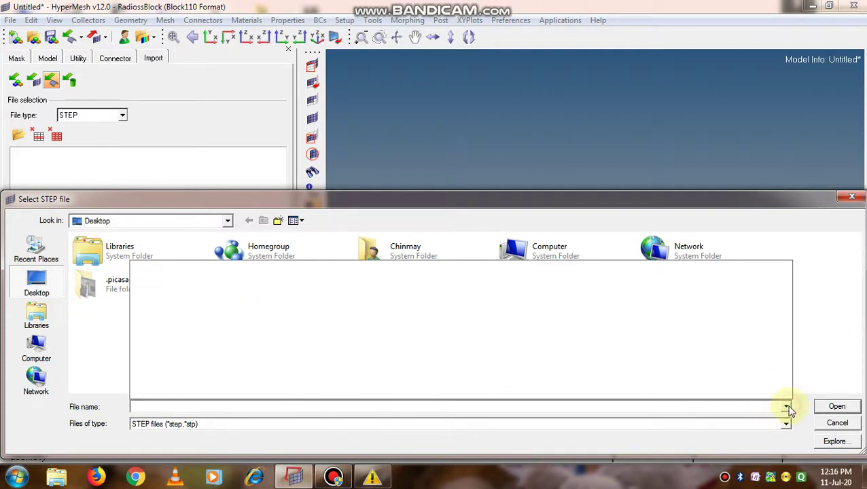
{"action": "left_click", "coordinate": [787, 408]}
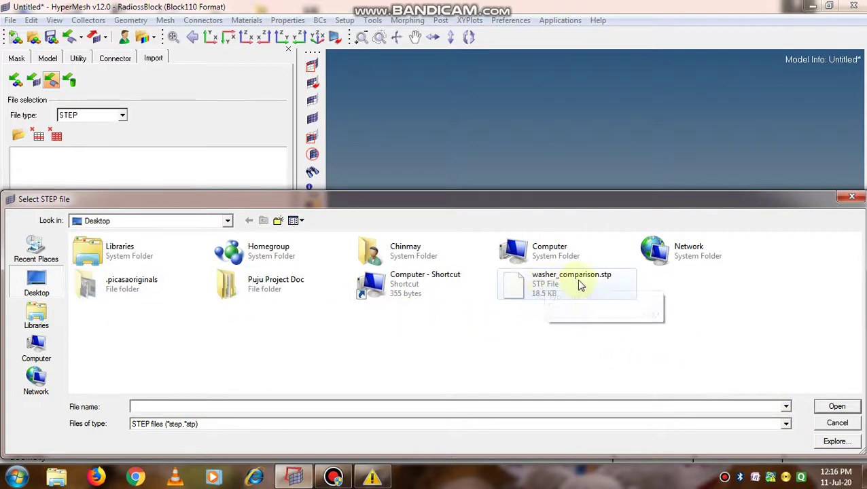
{"action": "left_click", "coordinate": [603, 286]}
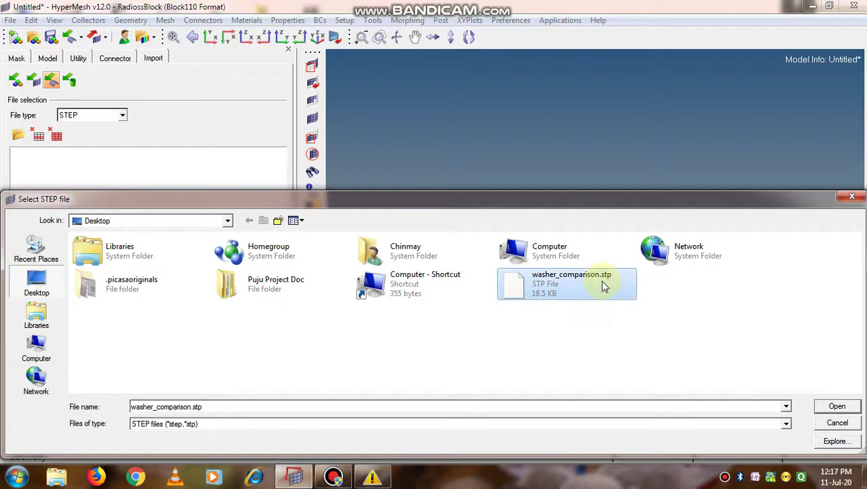
{"action": "left_click", "coordinate": [841, 408]}
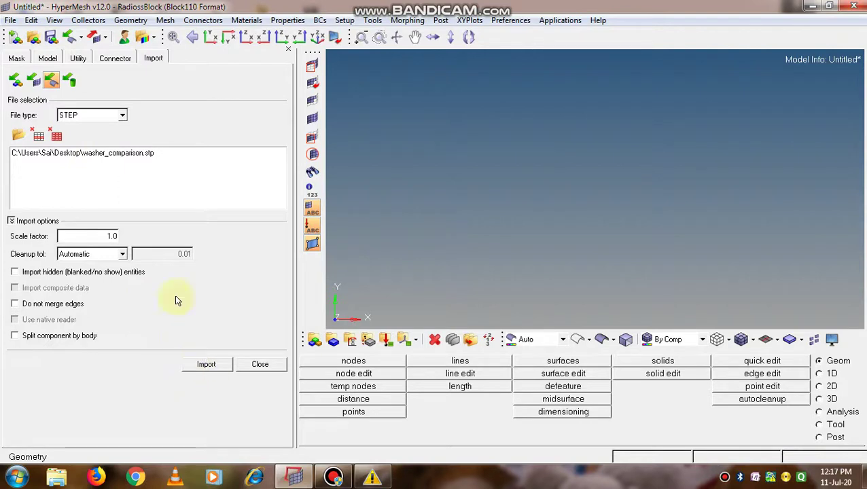
{"action": "left_click", "coordinate": [77, 155]}
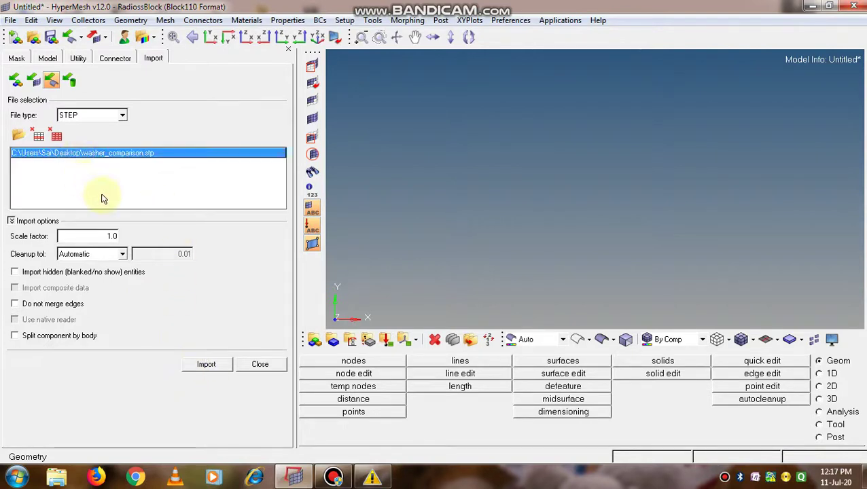
{"action": "left_click", "coordinate": [208, 364]}
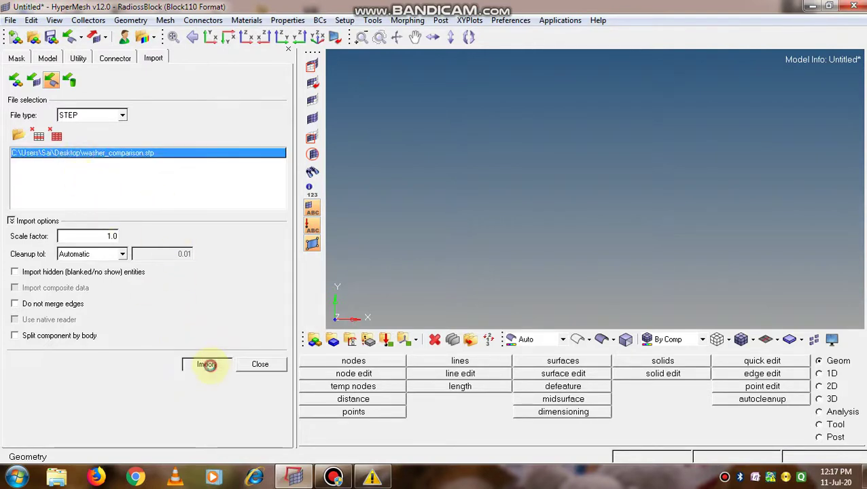
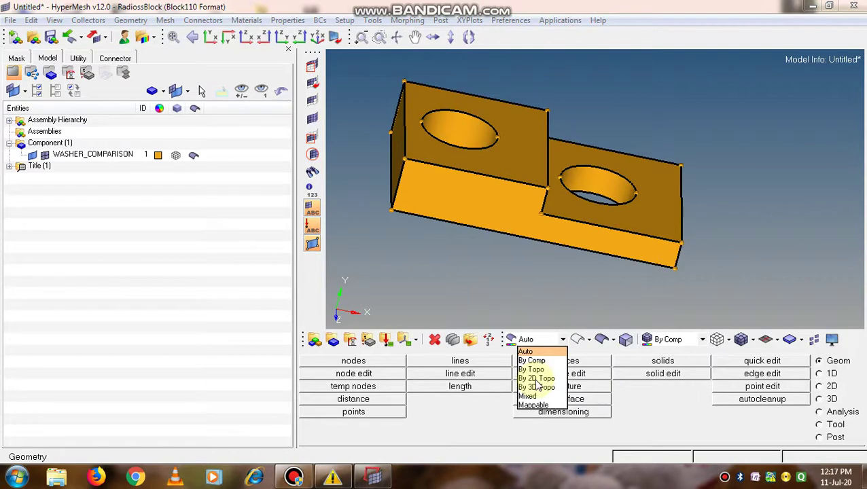
- Display the imported washer geometry coloured by 2D topology
{"action": "left_click", "coordinate": [537, 379]}
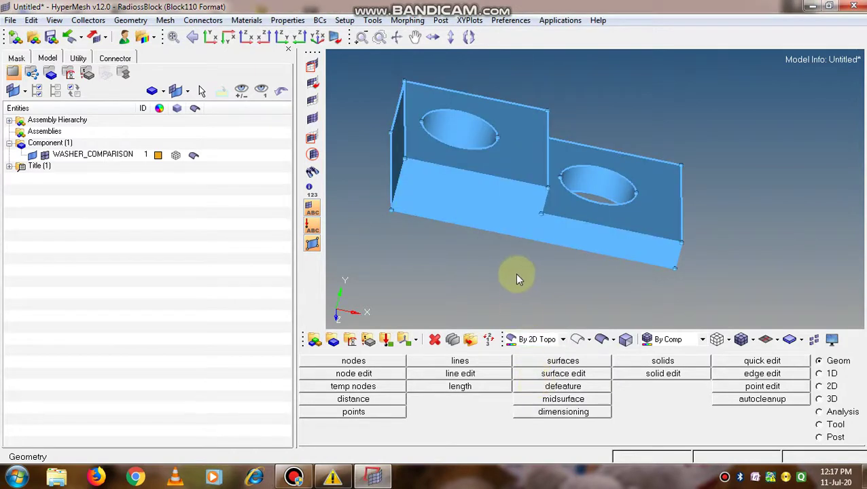
{"action": "left_click_drag", "start_coordinate": [519, 273], "coordinate": [492, 271], "text": "ctrl"}
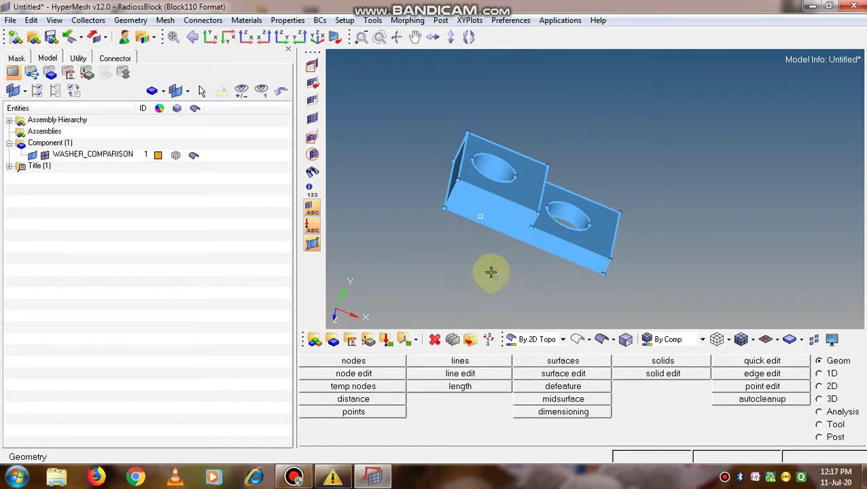
- Recolour the WASHER_COMPARISON component steel blue and set the geometry colour mode to Auto
{"action": "left_click", "coordinate": [158, 156]}
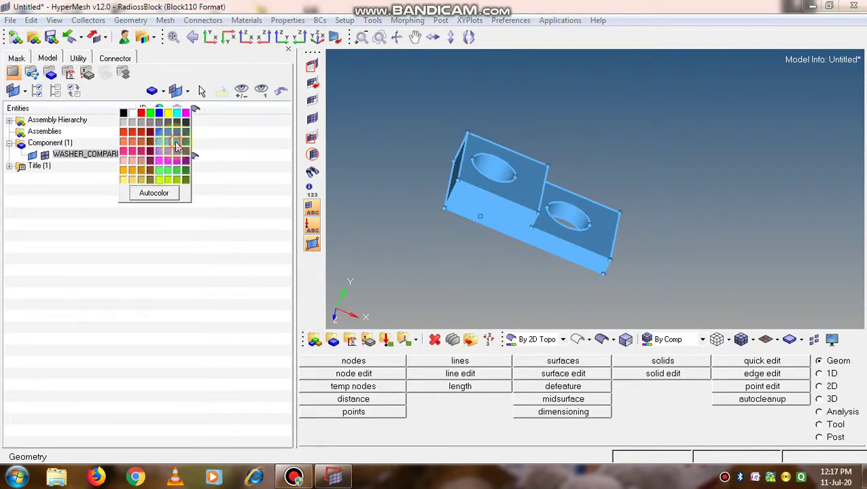
{"action": "left_click", "coordinate": [176, 146]}
{"action": "left_click", "coordinate": [382, 241]}
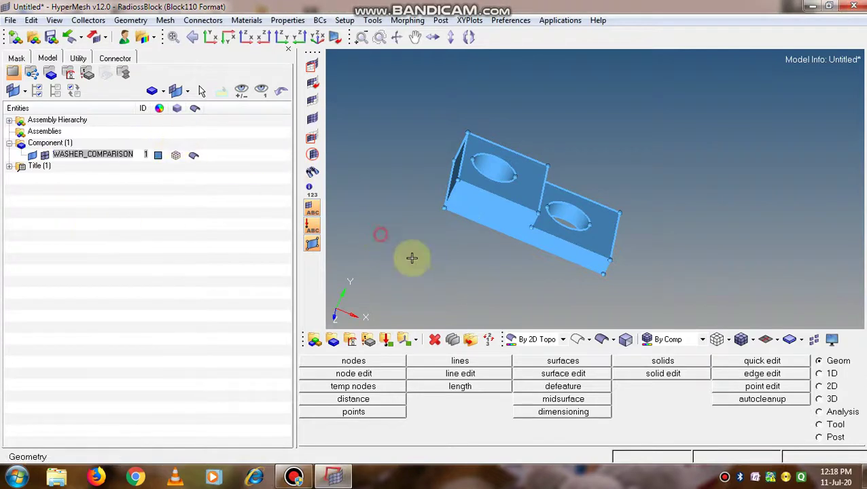
{"action": "left_click", "coordinate": [563, 339]}
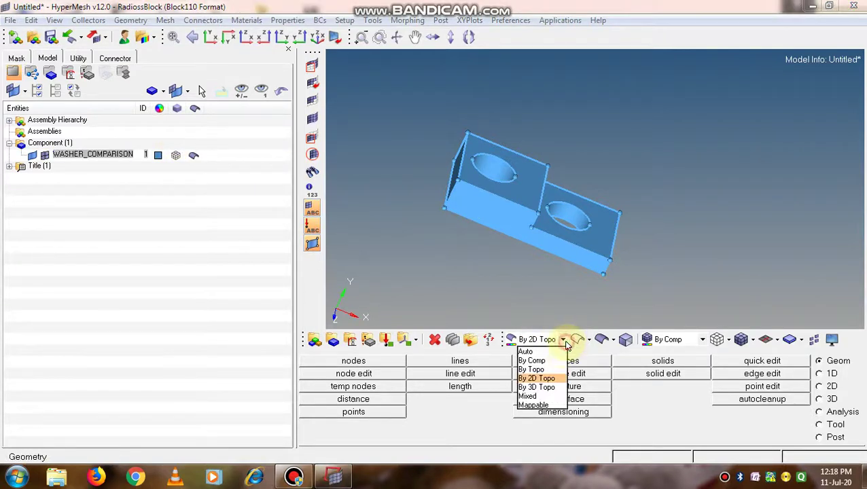
{"action": "left_click", "coordinate": [527, 352]}
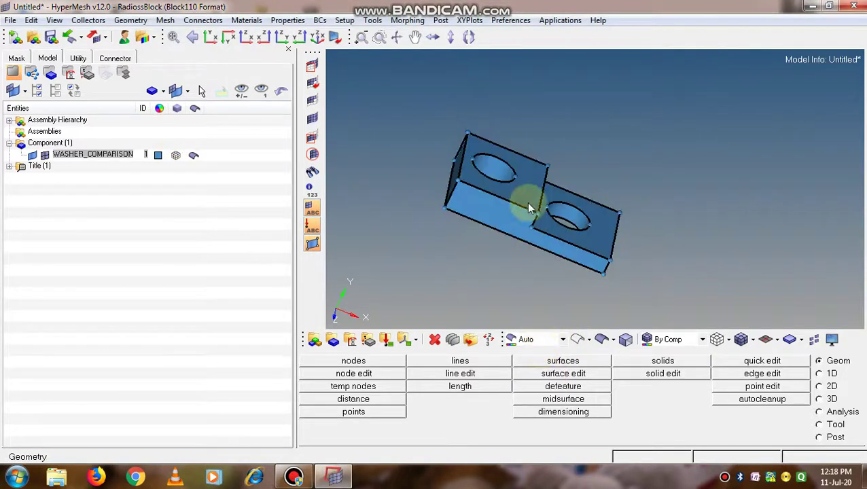
- Change the WASHER_COMPARISON component's colour to dark crimson
{"action": "left_click", "coordinate": [158, 156]}
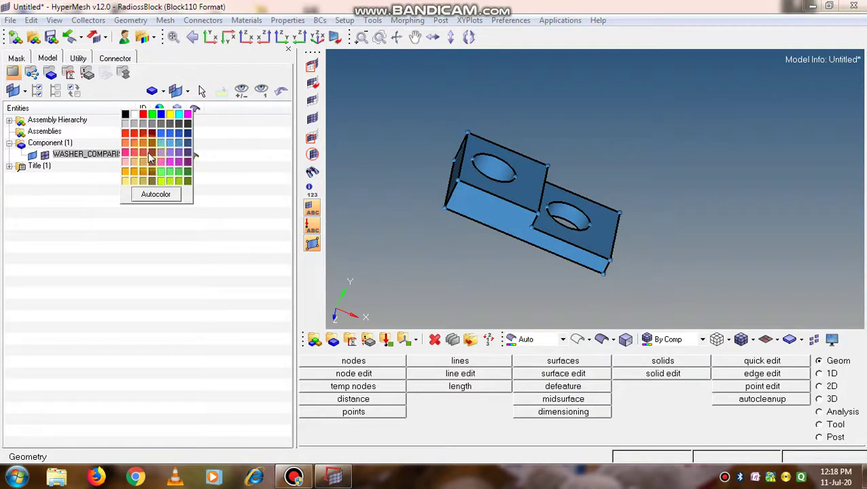
{"action": "left_click", "coordinate": [155, 156]}
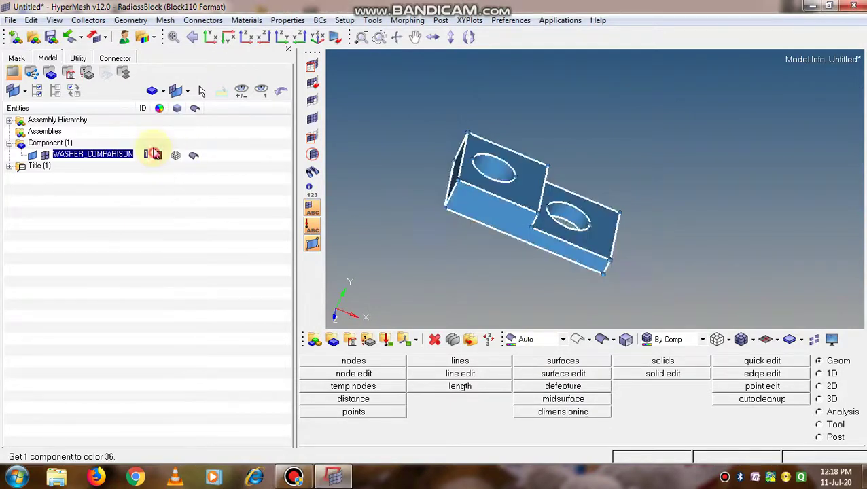
{"action": "left_click", "coordinate": [443, 217]}
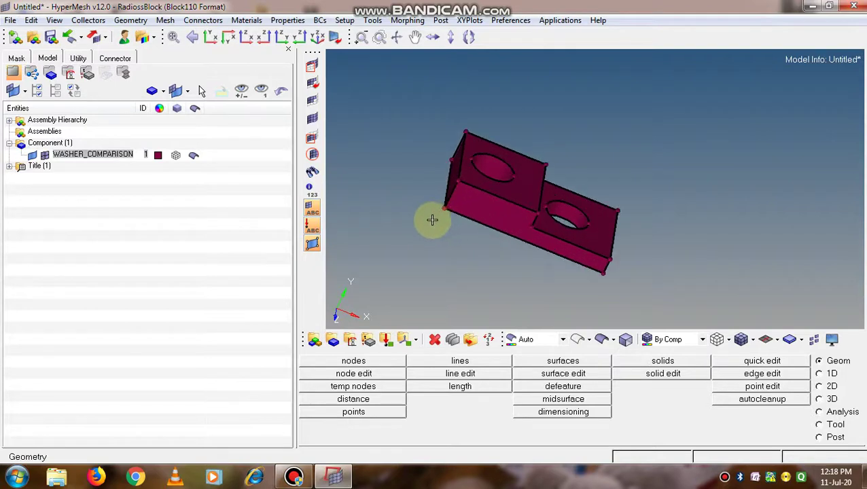
{"action": "left_click_drag", "start_coordinate": [432, 219], "coordinate": [468, 178], "text": "ctrl"}
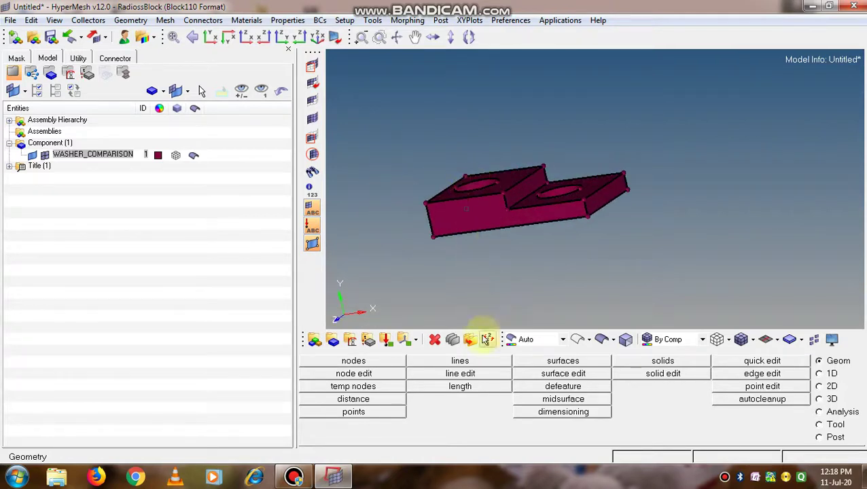
- Set the WASHER_COMPARISON component's colour to a medium blue
{"action": "left_click", "coordinate": [157, 156]}
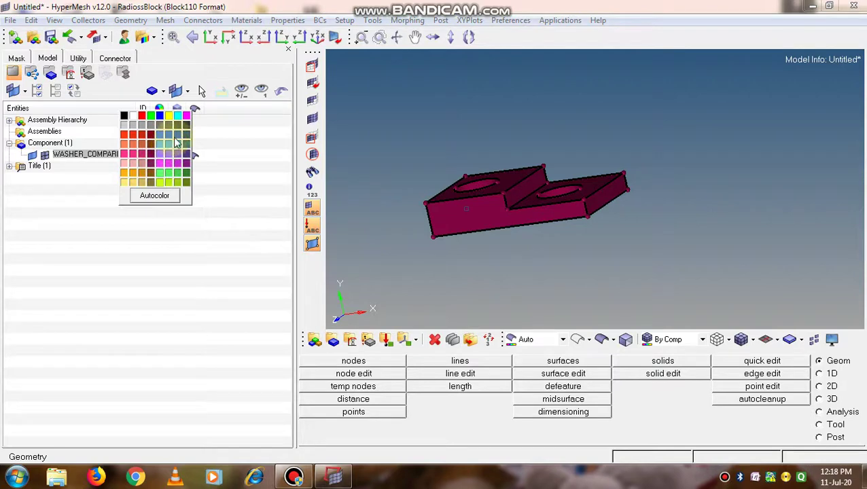
{"action": "left_click", "coordinate": [182, 135]}
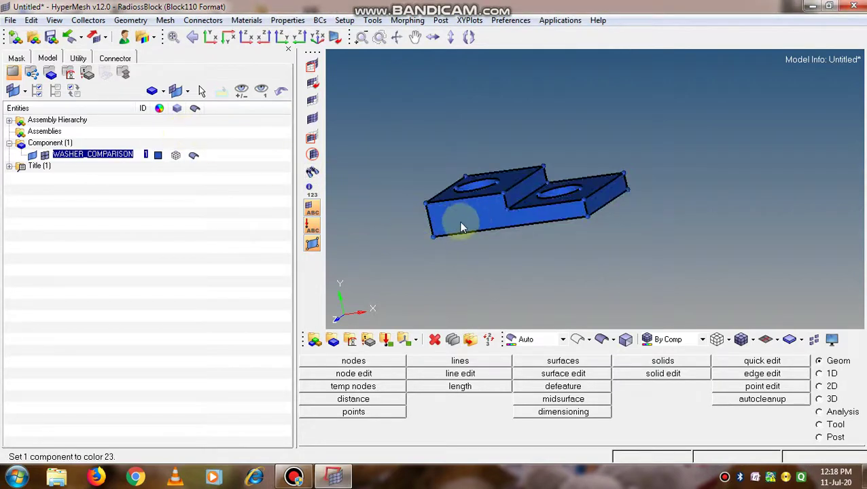
{"action": "left_click_drag", "start_coordinate": [461, 226], "coordinate": [475, 228], "text": "ctrl"}
{"action": "scroll", "coordinate": [474, 228], "scroll_direction": "down", "scroll_amount": 2}
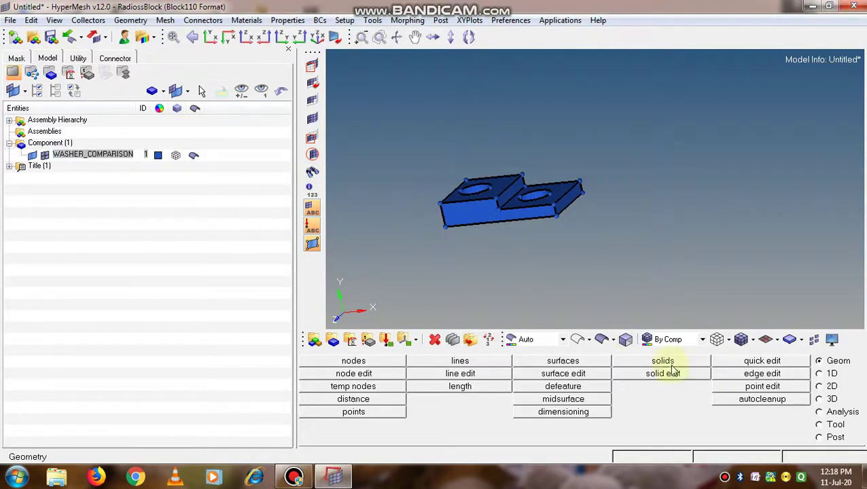
- Set the geometry colour mode to By 2D Topo for the washer block
{"action": "left_click", "coordinate": [563, 340]}
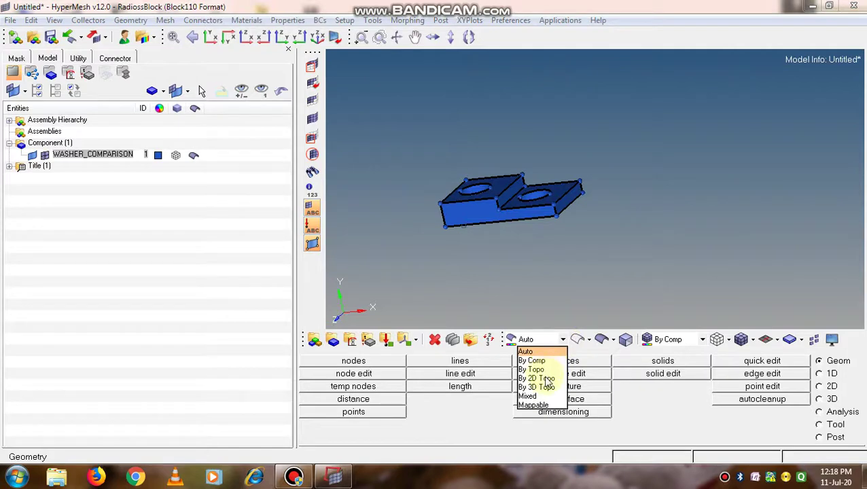
{"action": "left_click", "coordinate": [544, 378]}
{"action": "left_click_drag", "start_coordinate": [472, 235], "coordinate": [397, 213], "text": "ctrl"}
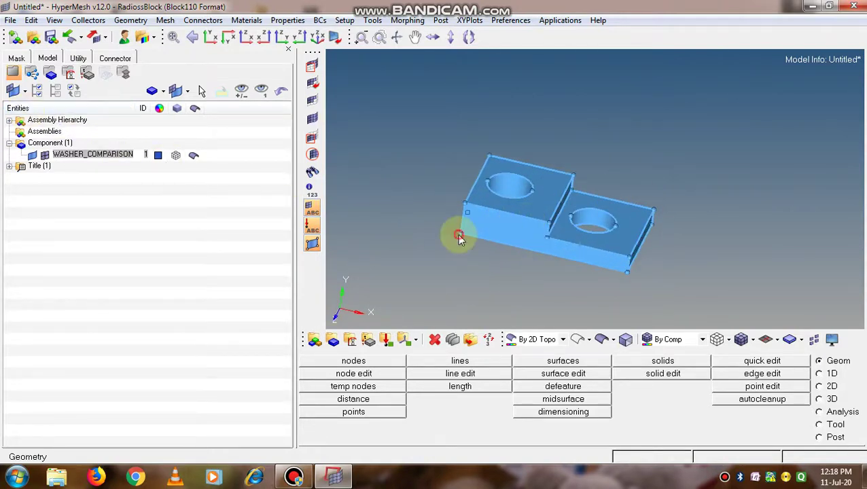
{"action": "scroll", "coordinate": [503, 268], "scroll_direction": "down", "scroll_amount": 1}
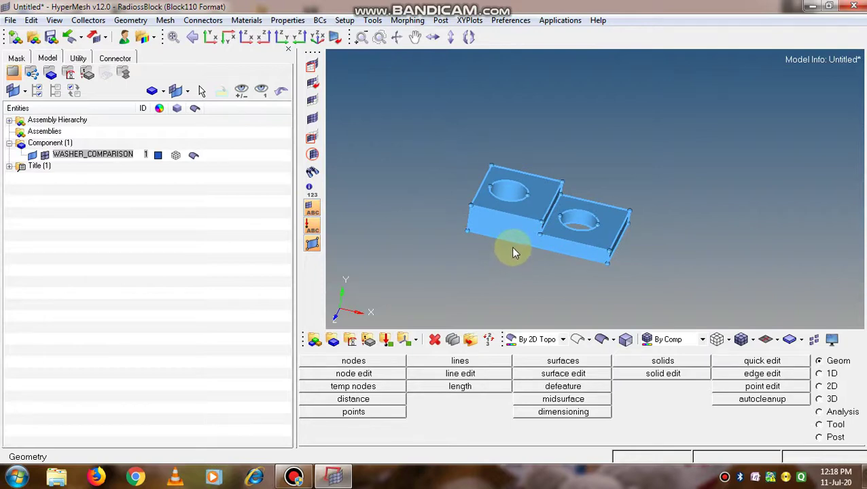
{"action": "mouse_move", "coordinate": [517, 249]}
{"action": "left_mouse_down", "text": "ctrl"}
{"action": "mouse_move", "coordinate": [519, 274]}
{"action": "mouse_move", "coordinate": [559, 247]}
{"action": "mouse_move", "coordinate": [543, 248]}
{"action": "left_mouse_up", "text": "ctrl"}
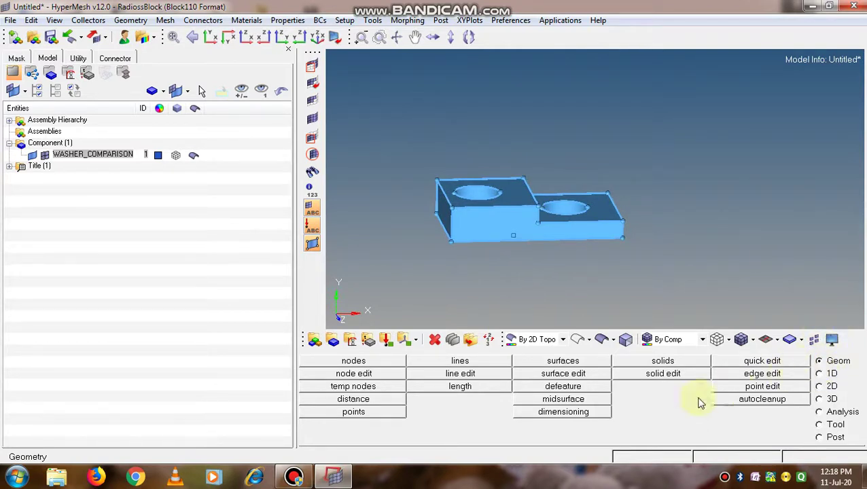
- Extract the midsurface of the washer block with auto midsurface, using solids as the entity type
{"action": "left_click", "coordinate": [564, 400]}
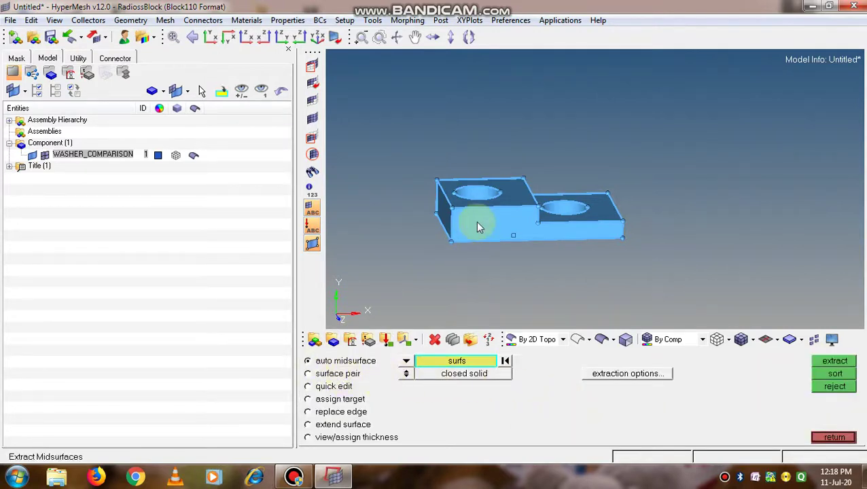
{"action": "left_click", "coordinate": [406, 362]}
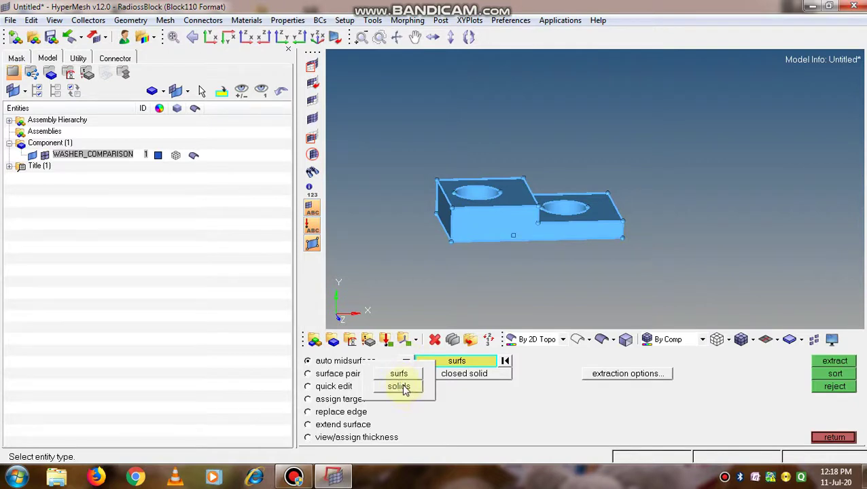
{"action": "left_click", "coordinate": [400, 387]}
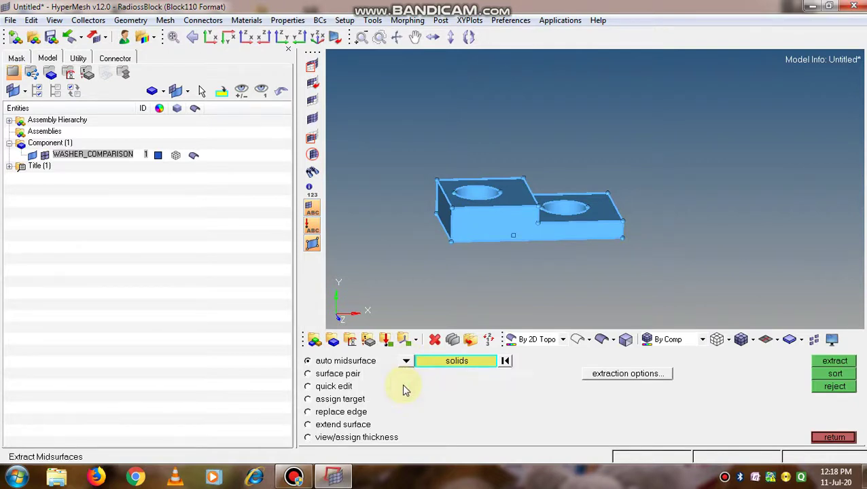
{"action": "left_click", "coordinate": [478, 219]}
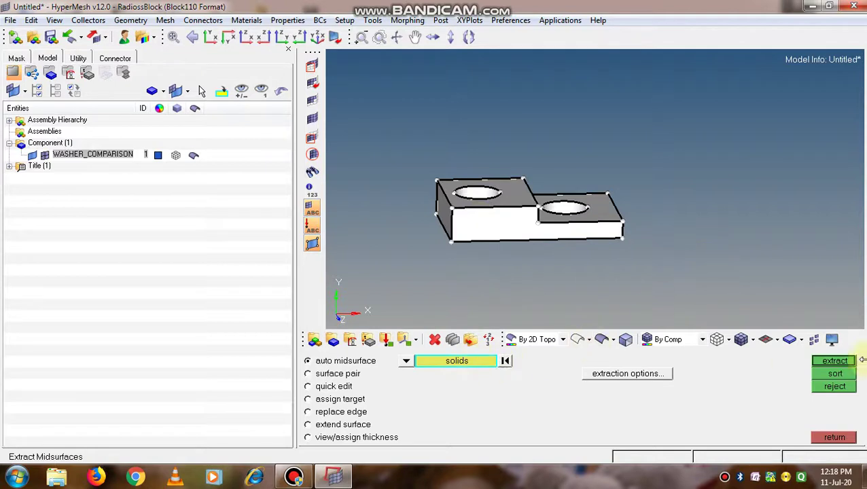
{"action": "left_click", "coordinate": [835, 361]}
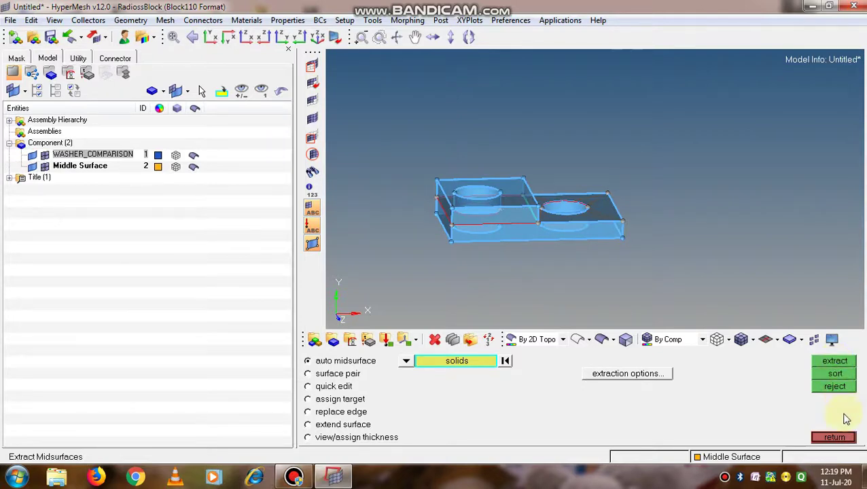
{"action": "left_click", "coordinate": [843, 438]}
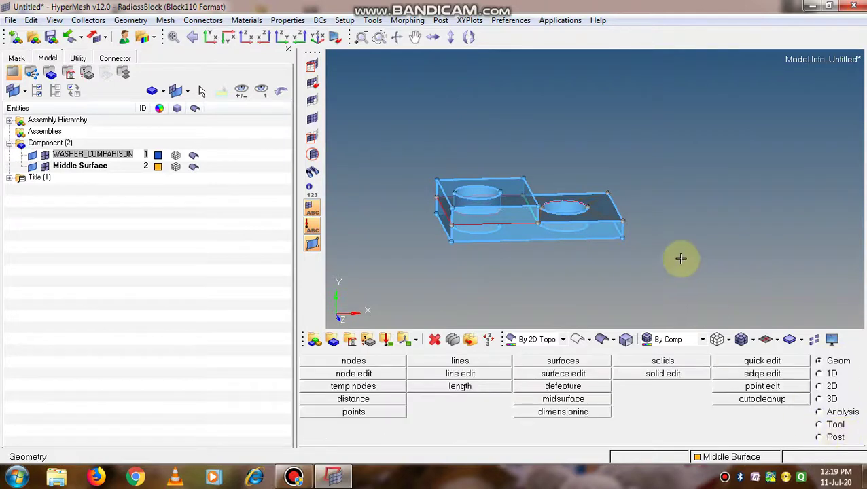
- Hide the WASHER_COMPARISON component, leaving only the extracted midsurface displayed
{"action": "left_click_drag", "start_coordinate": [675, 257], "coordinate": [599, 310], "text": "ctrl"}
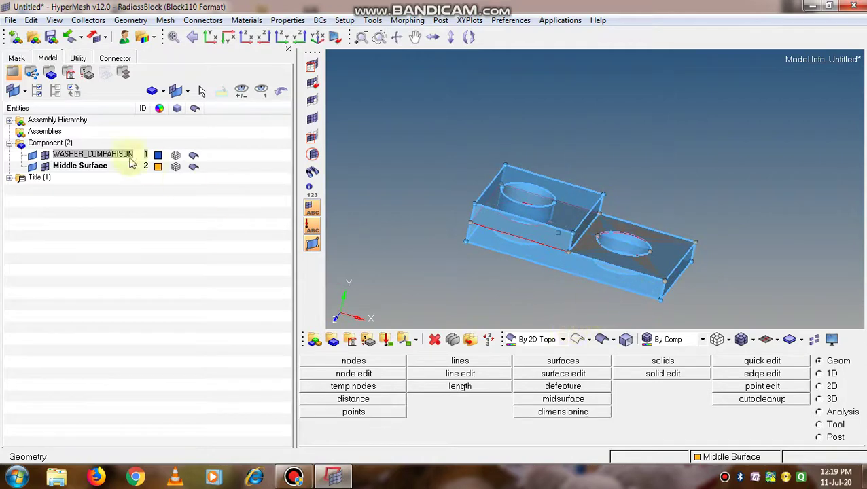
{"action": "left_click", "coordinate": [32, 158]}
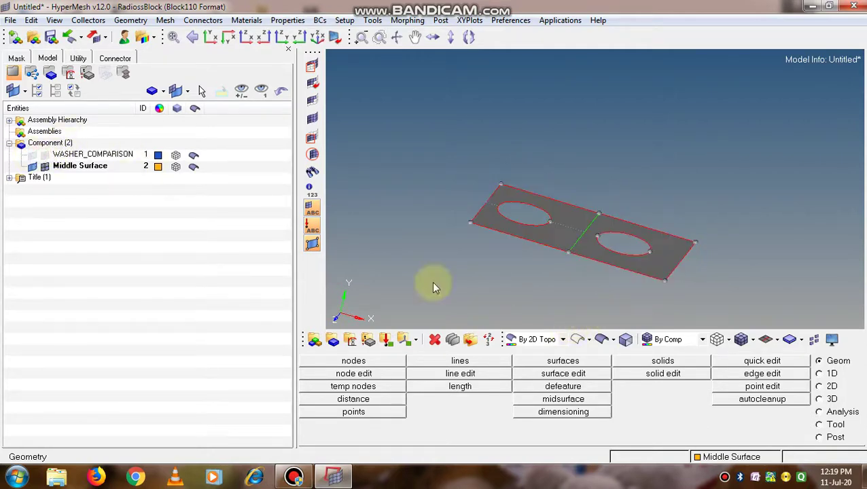
{"action": "left_click_drag", "start_coordinate": [508, 286], "coordinate": [510, 287], "text": "ctrl"}
{"action": "scroll", "coordinate": [527, 283], "scroll_direction": "down", "scroll_amount": 3}
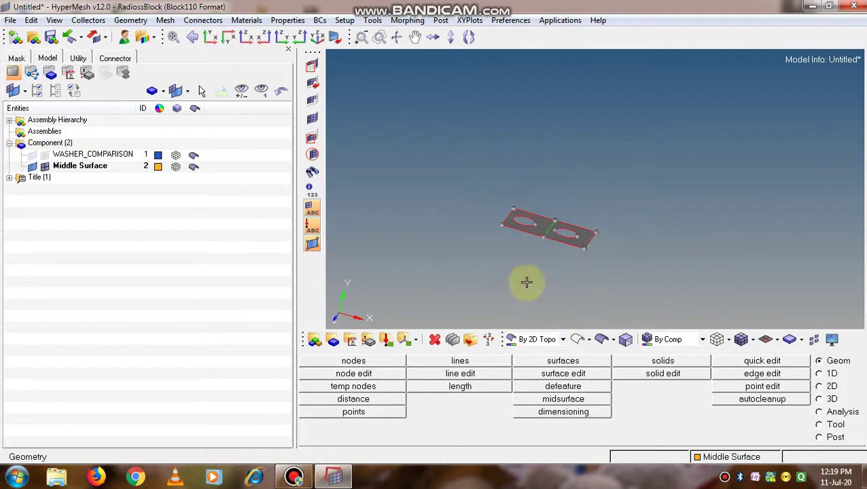
- Examine the midsurface's outer edges, two holes and the shared edge between its two halves
{"action": "left_click_drag", "start_coordinate": [580, 272], "coordinate": [553, 248], "text": "ctrl"}
{"action": "scroll", "coordinate": [552, 249], "scroll_direction": "down", "scroll_amount": 2}
{"action": "scroll", "coordinate": [543, 265], "scroll_direction": "up", "scroll_amount": 2}
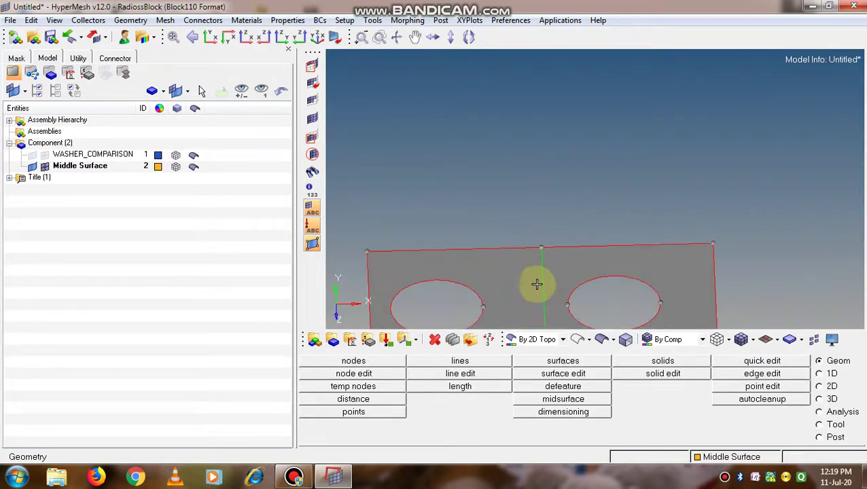
{"action": "scroll", "coordinate": [539, 261], "scroll_direction": "up", "scroll_amount": 1}
{"action": "scroll", "coordinate": [537, 245], "scroll_direction": "up", "scroll_amount": 2}
{"action": "scroll", "coordinate": [534, 280], "scroll_direction": "down", "scroll_amount": 5}
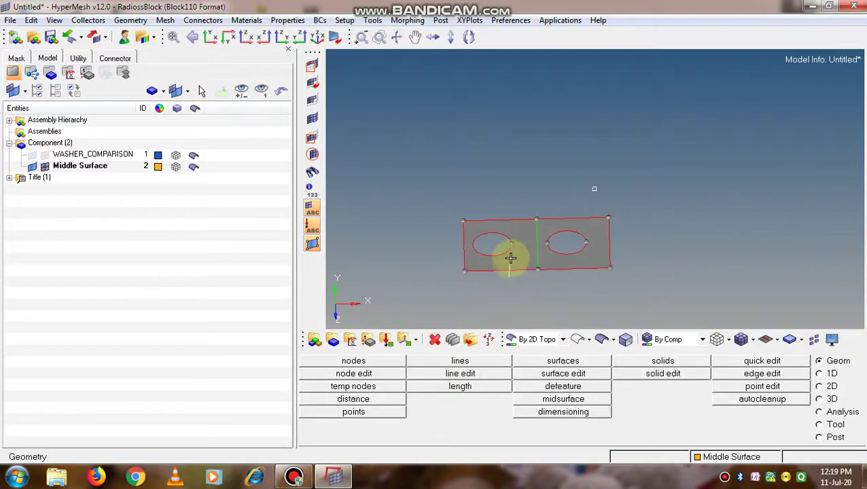
{"action": "scroll", "coordinate": [517, 285], "scroll_direction": "up", "scroll_amount": 4}
{"action": "scroll", "coordinate": [520, 277], "scroll_direction": "down", "scroll_amount": 3}
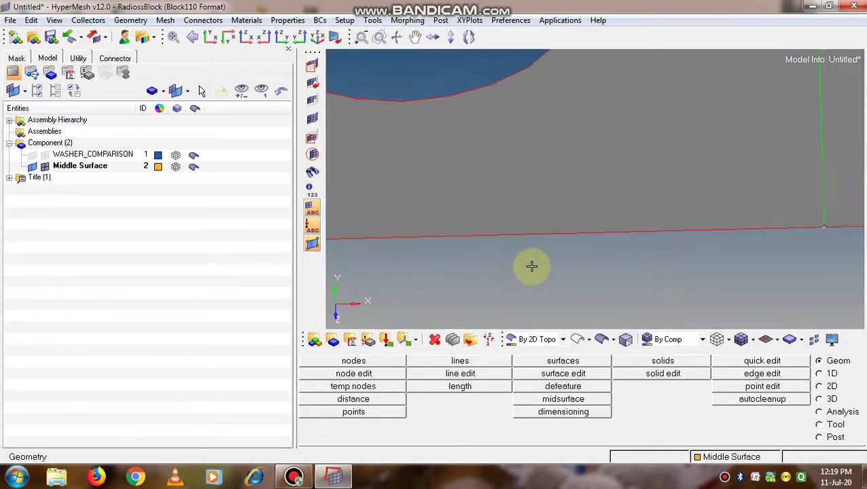
{"action": "left_click_drag", "start_coordinate": [519, 270], "coordinate": [619, 229], "text": "ctrl"}
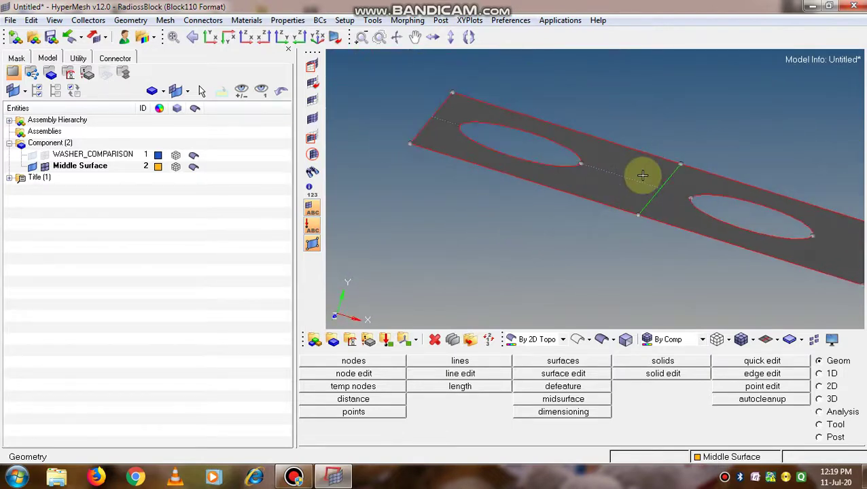
{"action": "scroll", "coordinate": [643, 204], "scroll_direction": "down", "scroll_amount": 3}
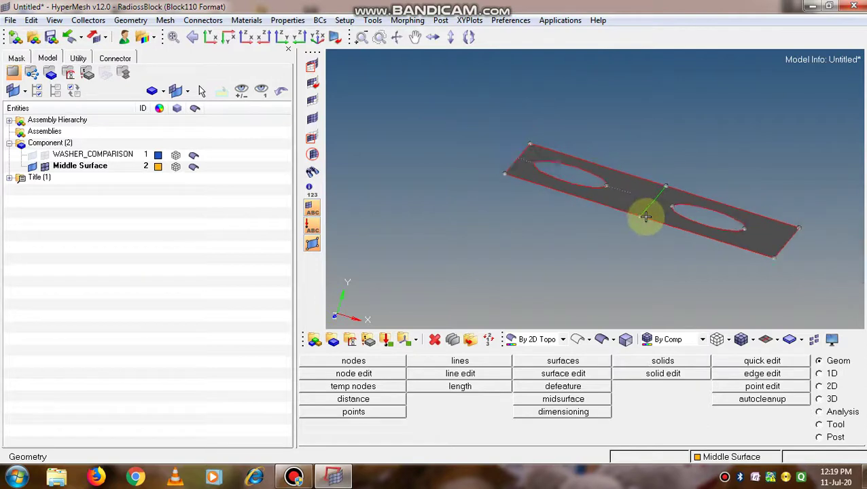
{"action": "scroll", "coordinate": [654, 207], "scroll_direction": "up", "scroll_amount": 3}
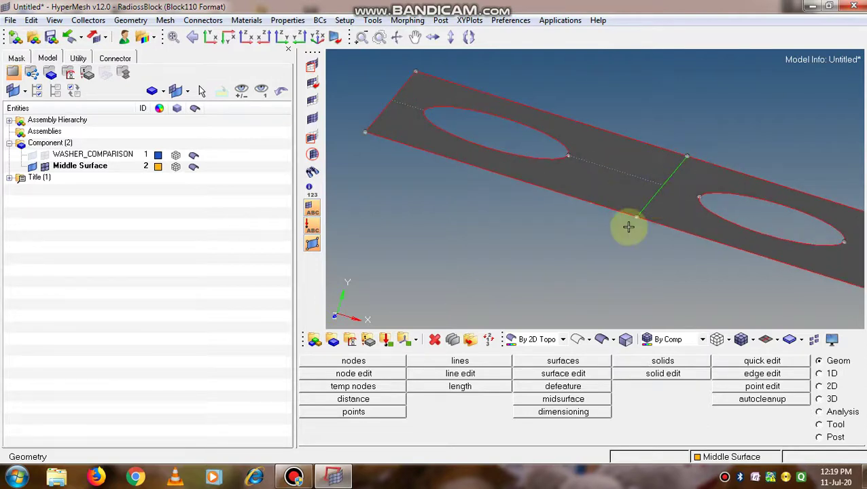
{"action": "scroll", "coordinate": [626, 240], "scroll_direction": "up", "scroll_amount": 3}
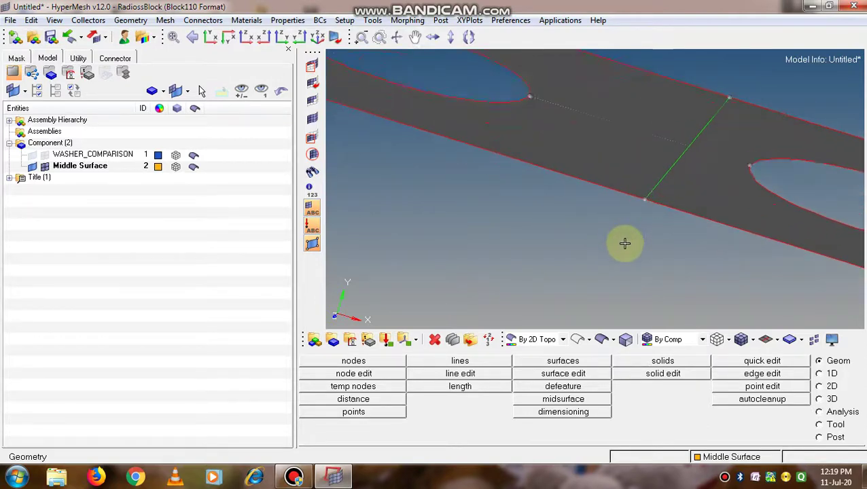
{"action": "scroll", "coordinate": [624, 242], "scroll_direction": "down", "scroll_amount": 3}
{"action": "left_click_drag", "start_coordinate": [619, 246], "coordinate": [591, 259], "text": "ctrl"}
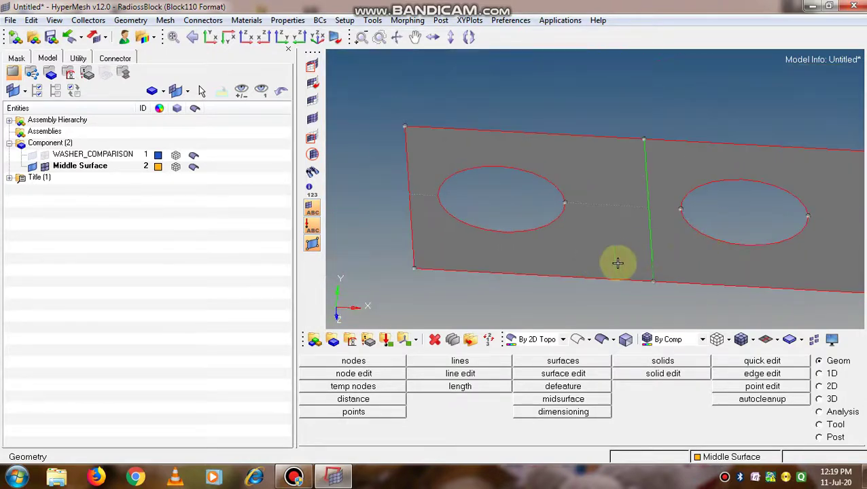
{"action": "scroll", "coordinate": [620, 259], "scroll_direction": "up", "scroll_amount": 2}
{"action": "scroll", "coordinate": [629, 269], "scroll_direction": "down", "scroll_amount": 3}
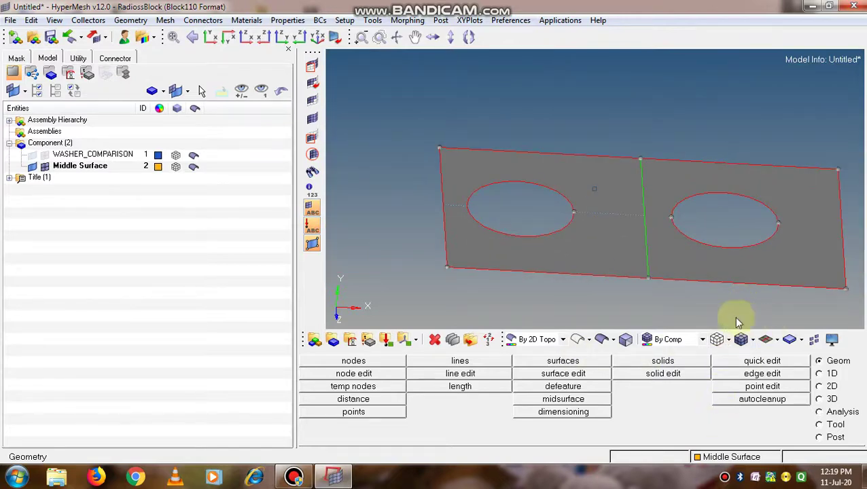
- Set the Middle Surface component's colour to light grey
{"action": "left_click", "coordinate": [157, 167]}
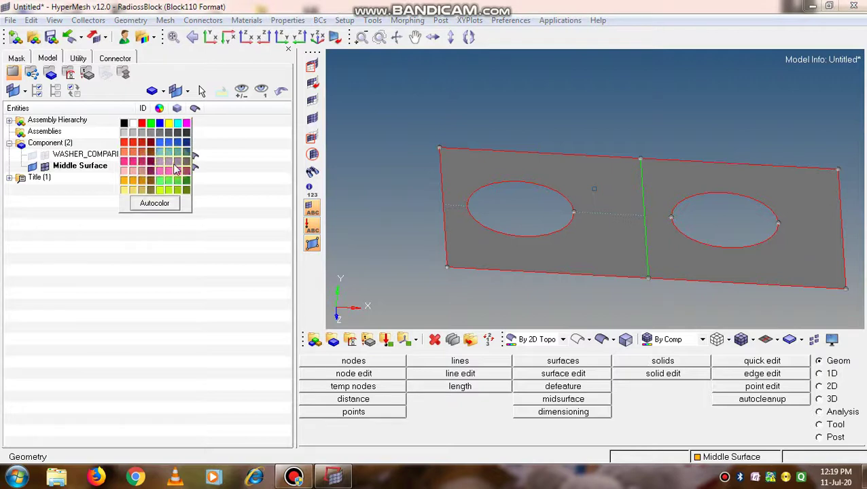
{"action": "left_click", "coordinate": [142, 136]}
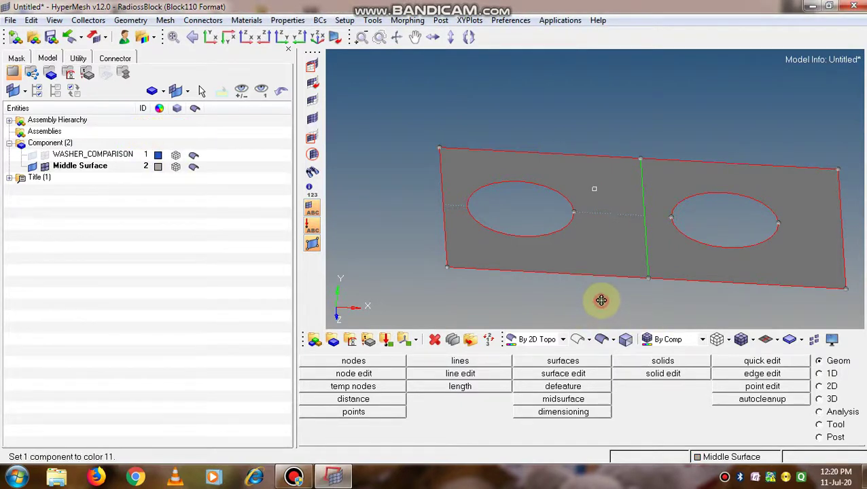
- Automesh the midsurface's left half with an element size of 5, using size and bias and the mixed mesh type
{"action": "left_click_drag", "start_coordinate": [601, 300], "coordinate": [605, 282], "text": "ctrl"}
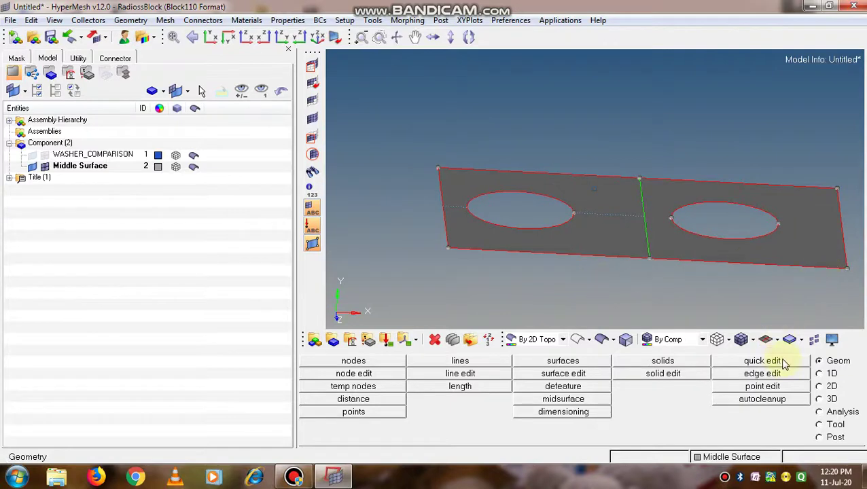
{"action": "left_click", "coordinate": [532, 285]}
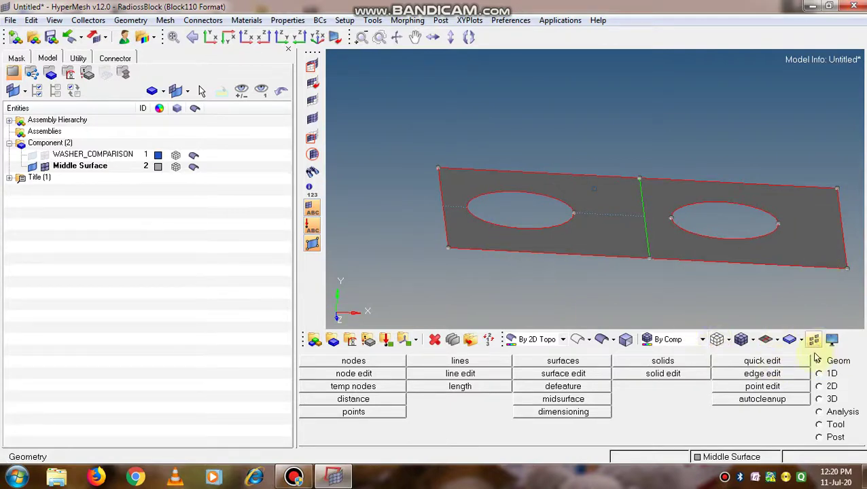
{"action": "scroll", "coordinate": [604, 258], "scroll_direction": "up", "scroll_amount": 4}
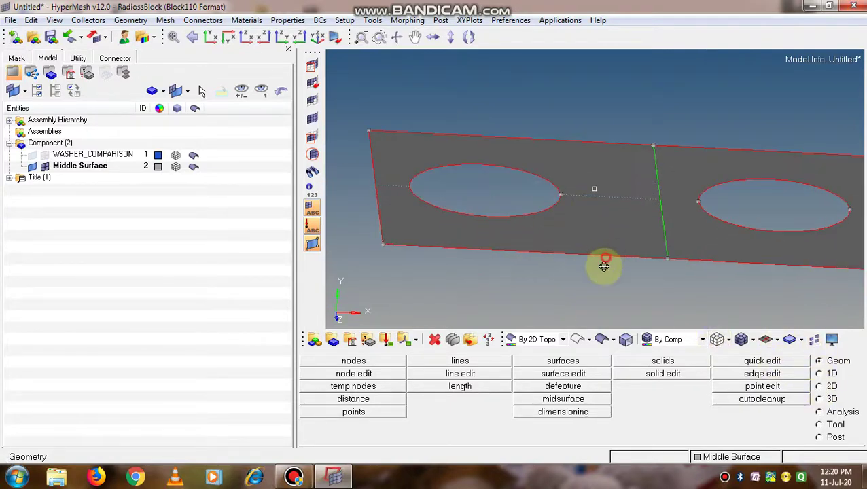
{"action": "scroll", "coordinate": [596, 251], "scroll_direction": "down", "scroll_amount": 2}
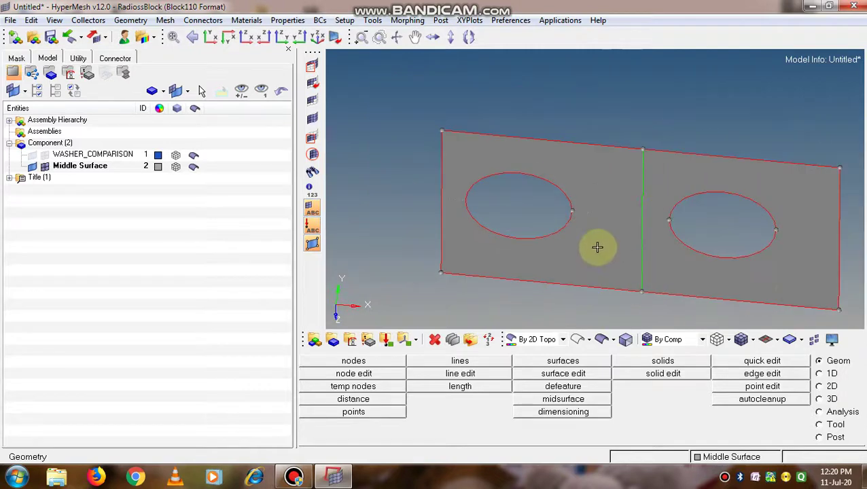
{"action": "left_click", "coordinate": [819, 386]}
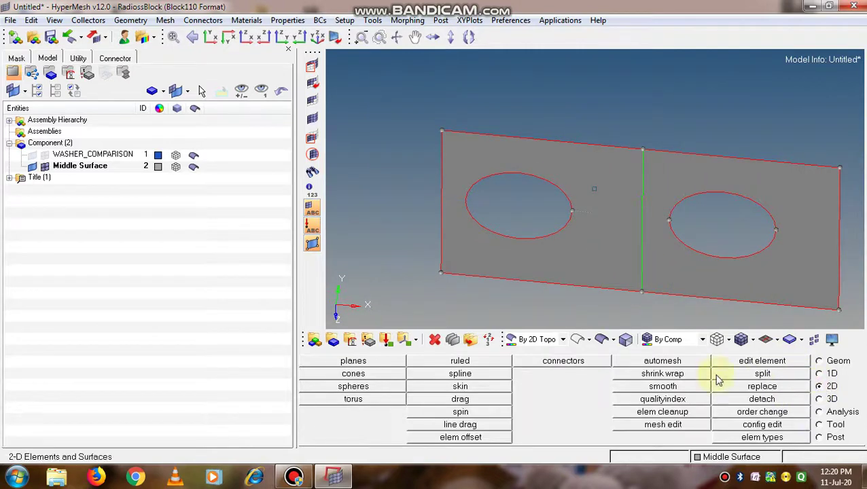
{"action": "left_click", "coordinate": [649, 361]}
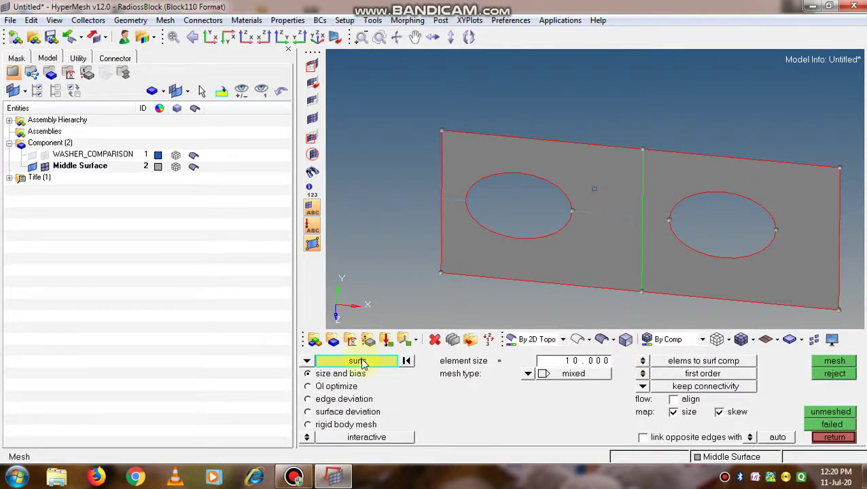
{"action": "left_click", "coordinate": [478, 272]}
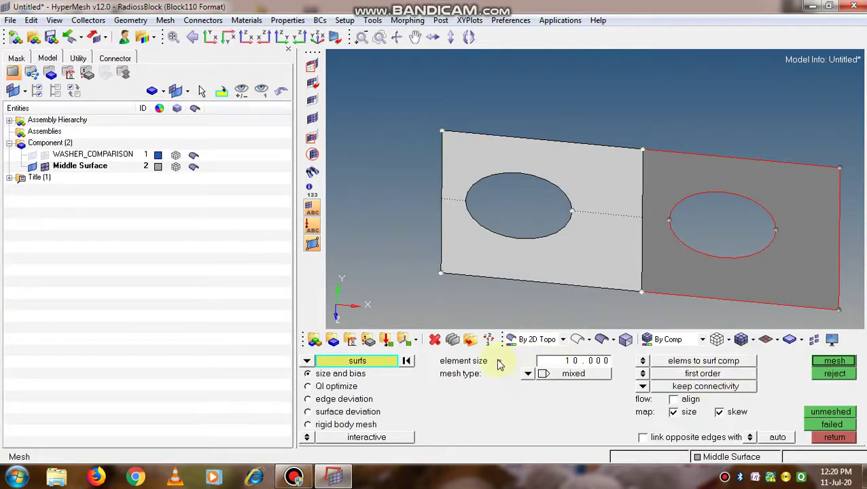
{"action": "left_click", "coordinate": [554, 362]}
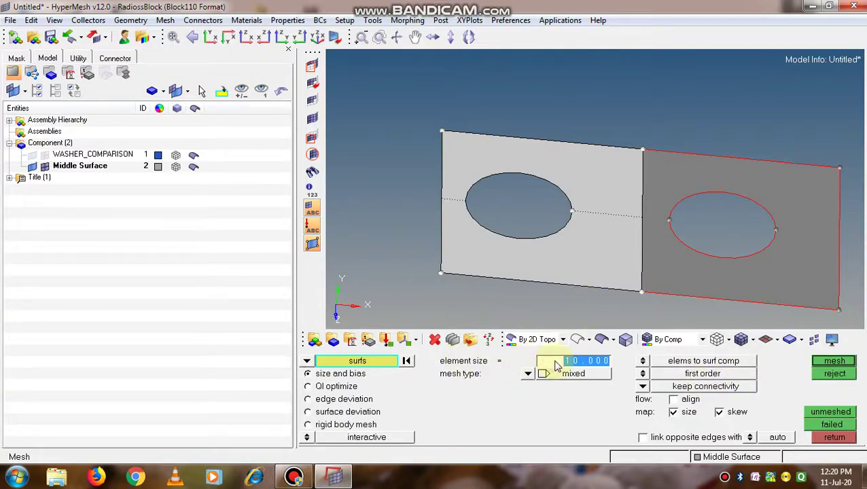
{"action": "type", "text": "5"}
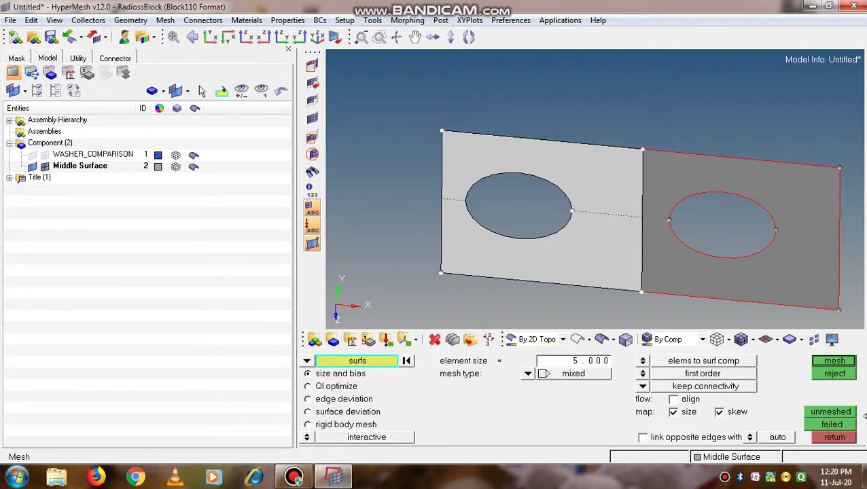
{"action": "left_click", "coordinate": [834, 362]}
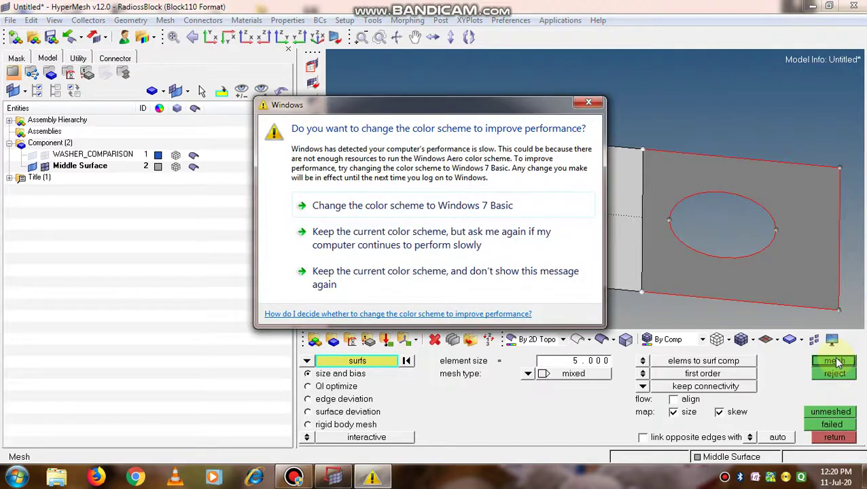
{"action": "left_click", "coordinate": [836, 362]}
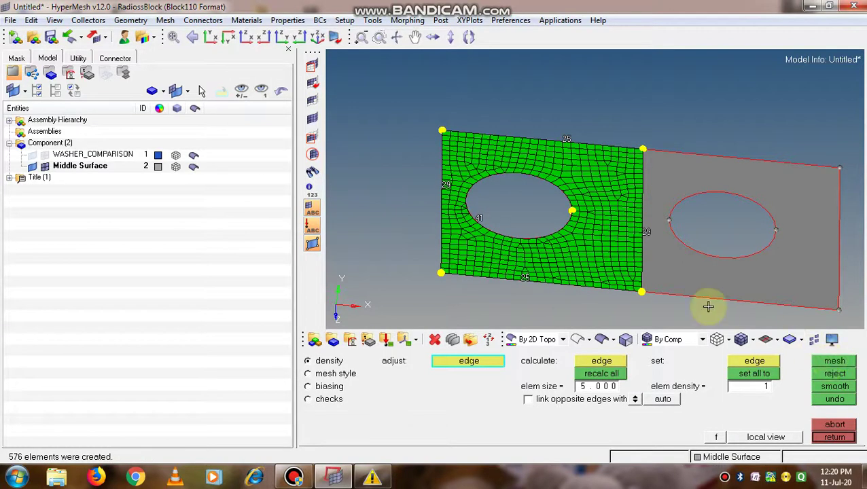
{"action": "left_click", "coordinate": [833, 439]}
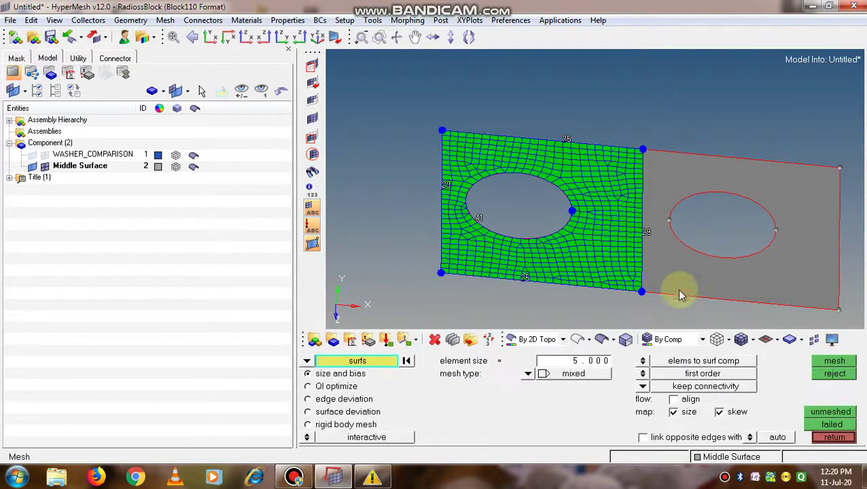
- Display the elements shaded with mesh lines and set the Middle Surface component's colour to dark green
{"action": "mouse_move", "coordinate": [690, 293]}
{"action": "left_mouse_down", "text": "ctrl"}
{"action": "mouse_move", "coordinate": [681, 288]}
{"action": "mouse_move", "coordinate": [701, 265]}
{"action": "mouse_move", "coordinate": [692, 266]}
{"action": "mouse_move", "coordinate": [712, 120]}
{"action": "mouse_move", "coordinate": [712, 132]}
{"action": "left_mouse_up", "text": "ctrl"}
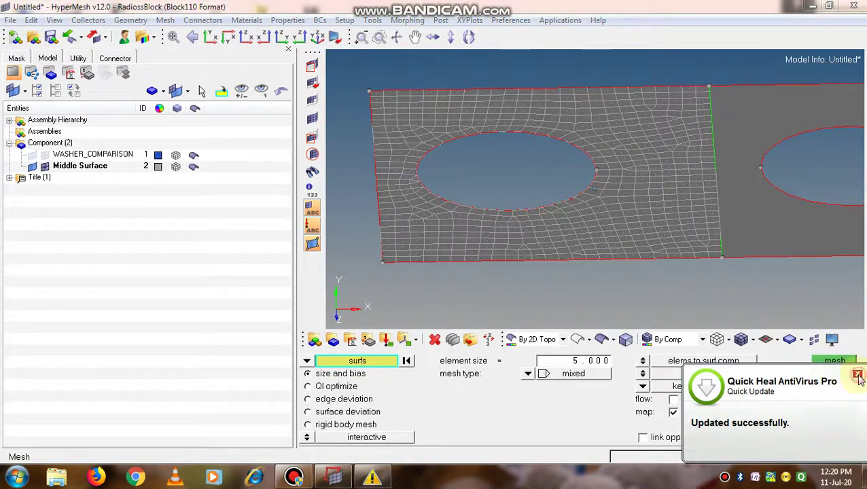
{"action": "left_click", "coordinate": [741, 340]}
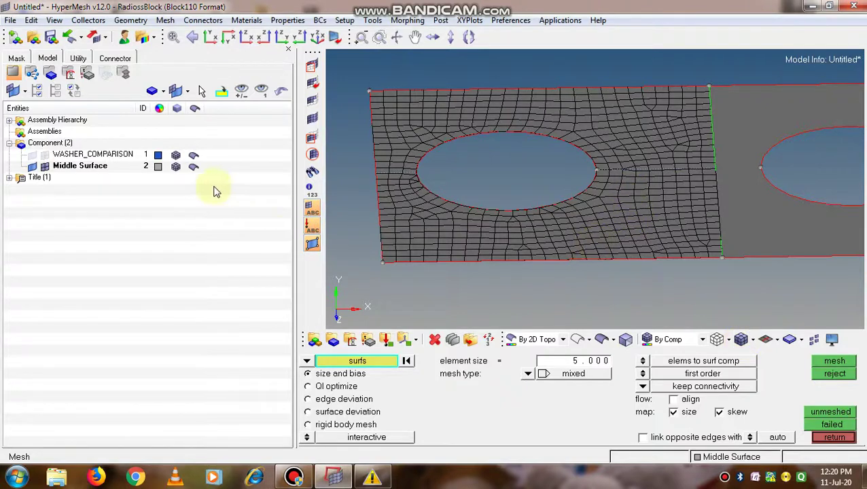
{"action": "left_click", "coordinate": [157, 168]}
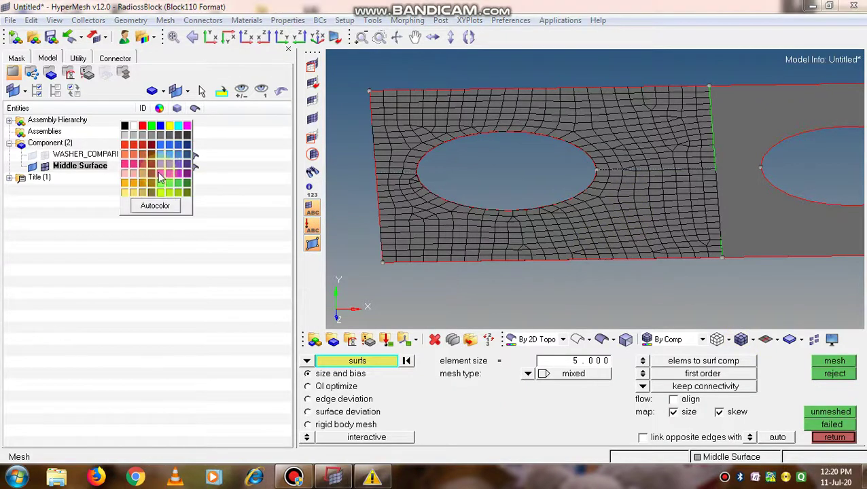
{"action": "left_click", "coordinate": [185, 184]}
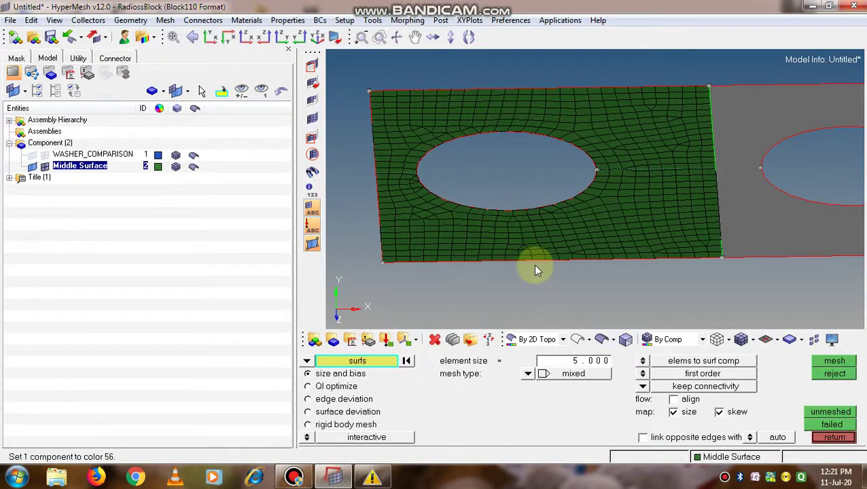
- Examine the element pattern around the left half's hole and towards the shared edge
{"action": "left_click_drag", "start_coordinate": [528, 271], "coordinate": [491, 143], "text": "ctrl"}
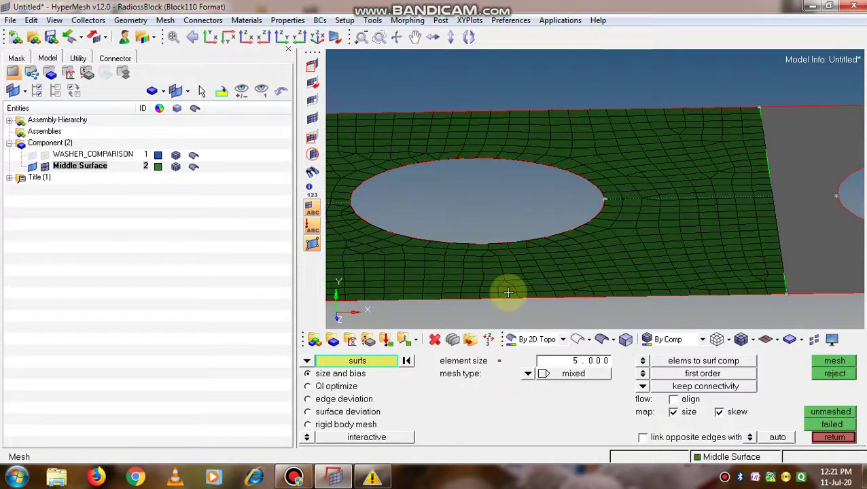
{"action": "scroll", "coordinate": [511, 278], "scroll_direction": "down", "scroll_amount": 2}
{"action": "scroll", "coordinate": [656, 244], "scroll_direction": "up", "scroll_amount": 1}
{"action": "scroll", "coordinate": [632, 272], "scroll_direction": "down", "scroll_amount": 1}
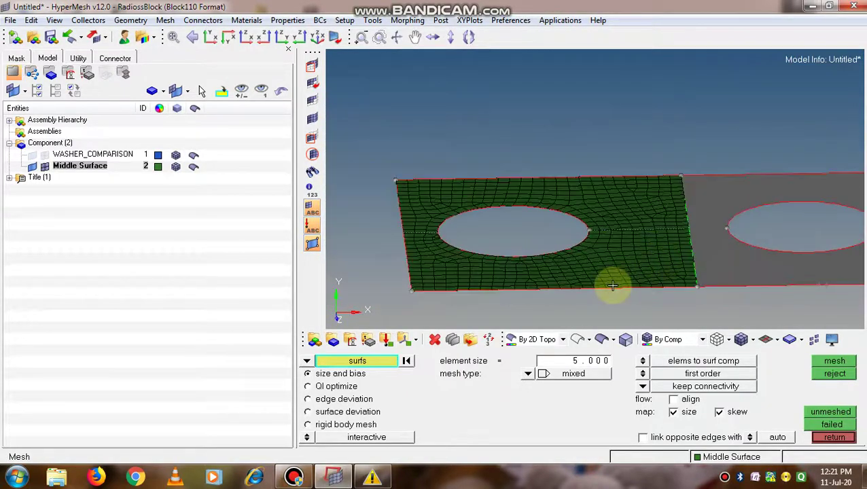
{"action": "left_click_drag", "start_coordinate": [614, 284], "coordinate": [595, 296], "text": "ctrl"}
{"action": "scroll", "coordinate": [605, 272], "scroll_direction": "up", "scroll_amount": 2}
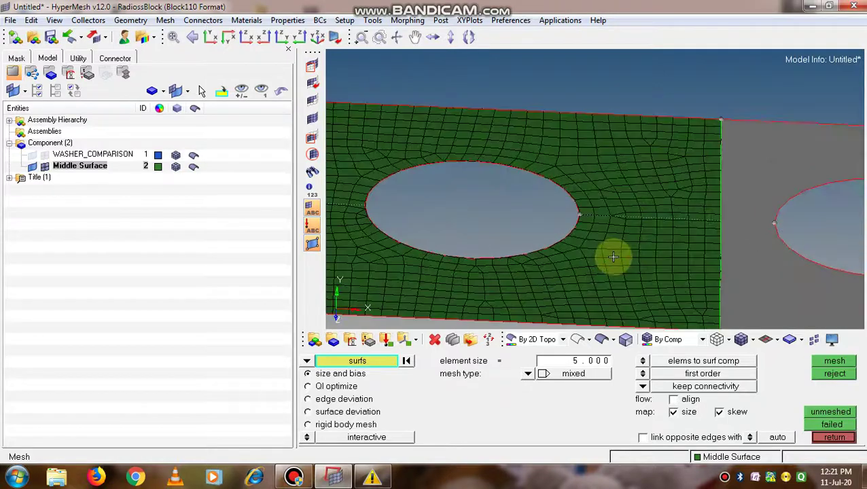
- Check the left half's mesh with the quality index, reviewing the failed-element figures and the highlighted elements at the hole
{"action": "left_click", "coordinate": [835, 437]}
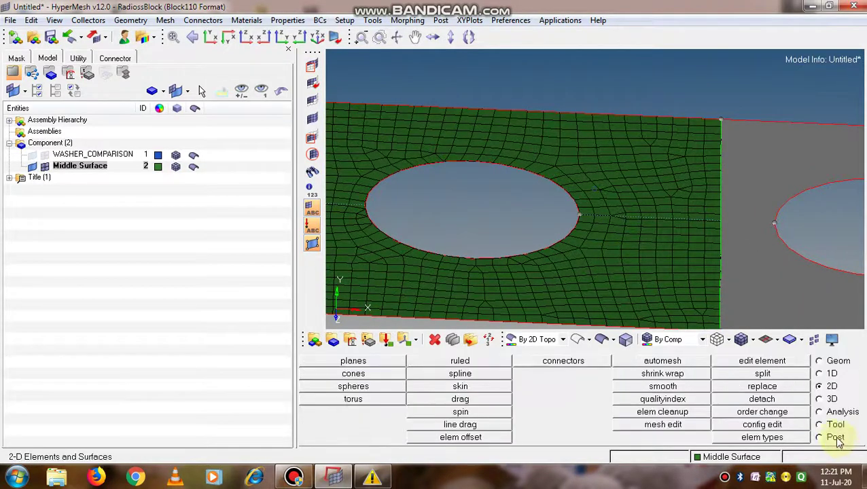
{"action": "left_click", "coordinate": [664, 399]}
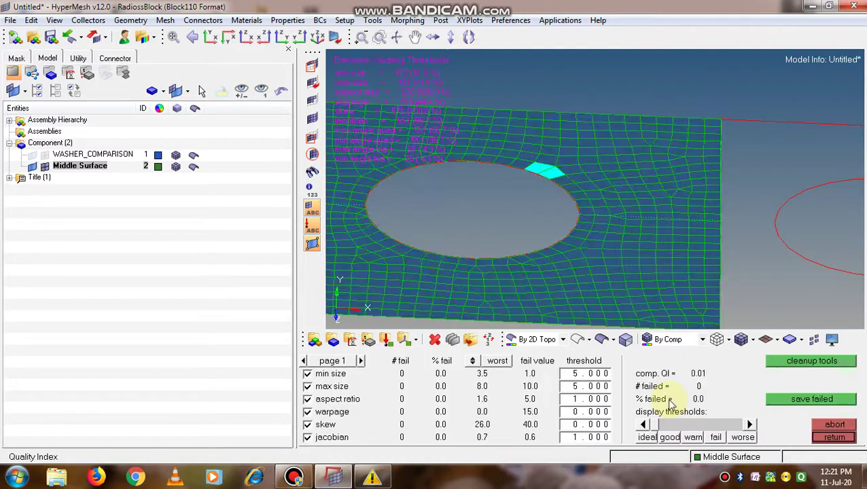
{"action": "scroll", "coordinate": [646, 289], "scroll_direction": "down", "scroll_amount": 2}
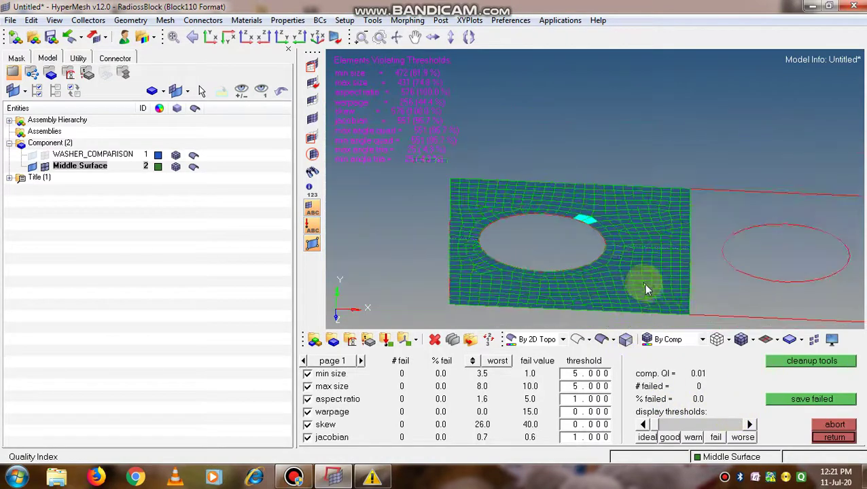
{"action": "left_click_drag", "start_coordinate": [539, 279], "coordinate": [627, 255], "text": "ctrl"}
{"action": "scroll", "coordinate": [678, 236], "scroll_direction": "up", "scroll_amount": 2}
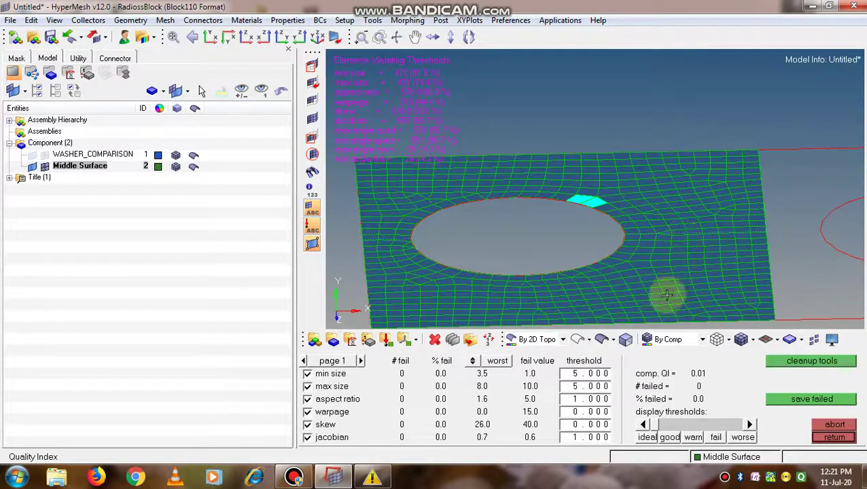
{"action": "left_click_drag", "start_coordinate": [668, 294], "coordinate": [651, 313], "text": "ctrl"}
{"action": "scroll", "coordinate": [658, 286], "scroll_direction": "down", "scroll_amount": 2}
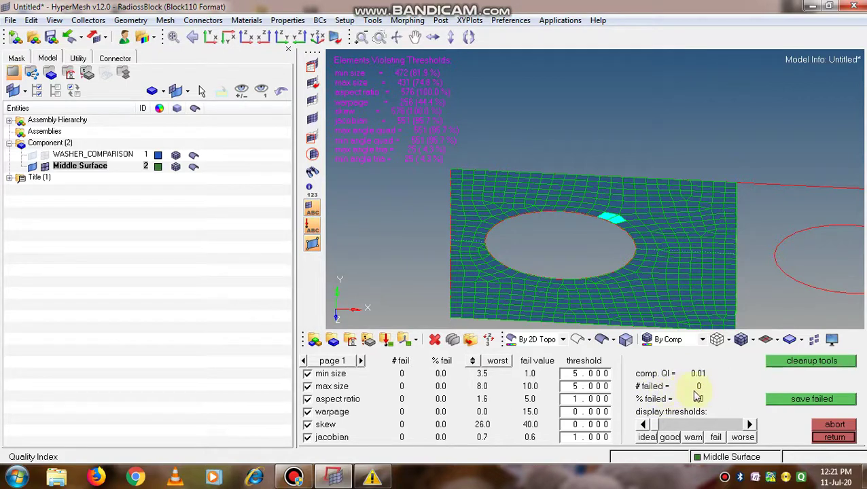
{"action": "scroll", "coordinate": [654, 248], "scroll_direction": "up", "scroll_amount": 1}
{"action": "mouse_move", "coordinate": [655, 252]}
{"action": "left_mouse_down", "text": "ctrl"}
{"action": "mouse_move", "coordinate": [639, 281]}
{"action": "mouse_move", "coordinate": [675, 273]}
{"action": "mouse_move", "coordinate": [654, 267]}
{"action": "mouse_move", "coordinate": [579, 297]}
{"action": "mouse_move", "coordinate": [624, 283]}
{"action": "mouse_move", "coordinate": [616, 277]}
{"action": "left_mouse_up", "text": "ctrl"}
{"action": "scroll", "coordinate": [620, 276], "scroll_direction": "up", "scroll_amount": 1}
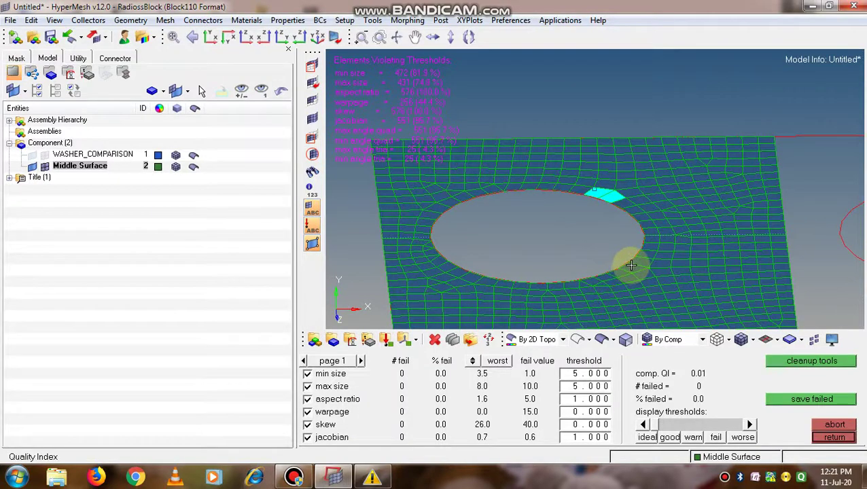
{"action": "scroll", "coordinate": [632, 265], "scroll_direction": "down", "scroll_amount": 2}
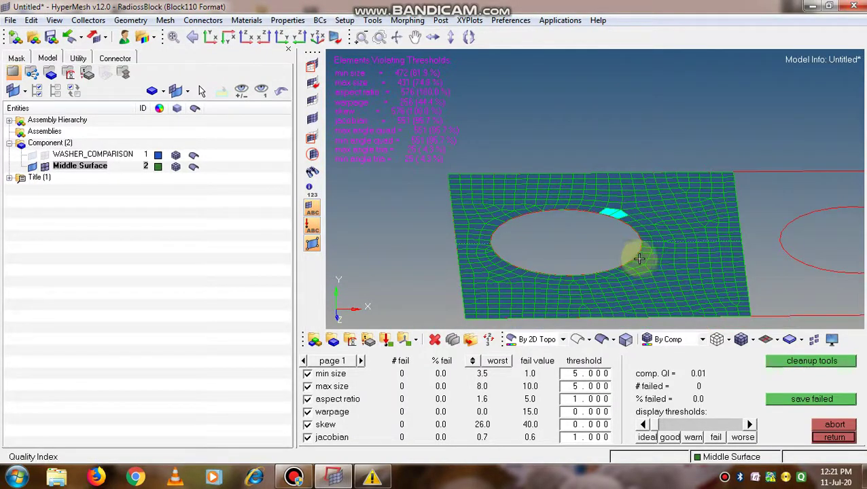
{"action": "left_click", "coordinate": [836, 437]}
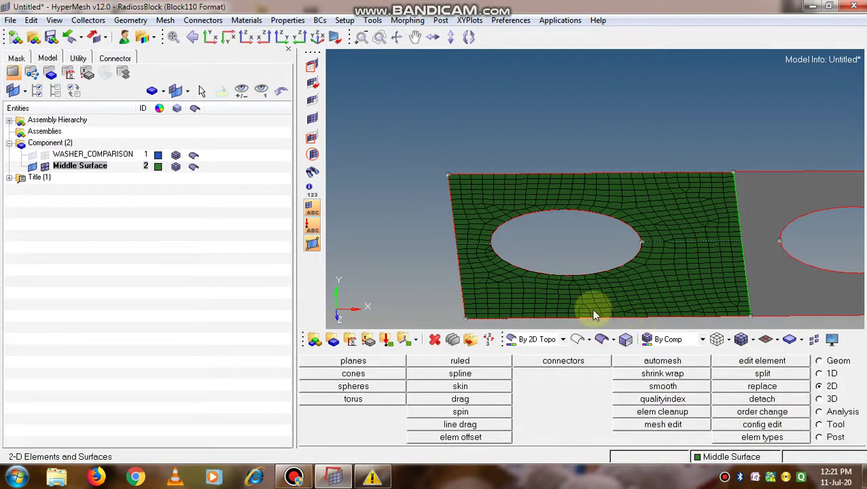
- Delete all mesh elements from the model, keeping the midsurface geometry
{"action": "scroll", "coordinate": [553, 240], "scroll_direction": "down", "scroll_amount": 2}
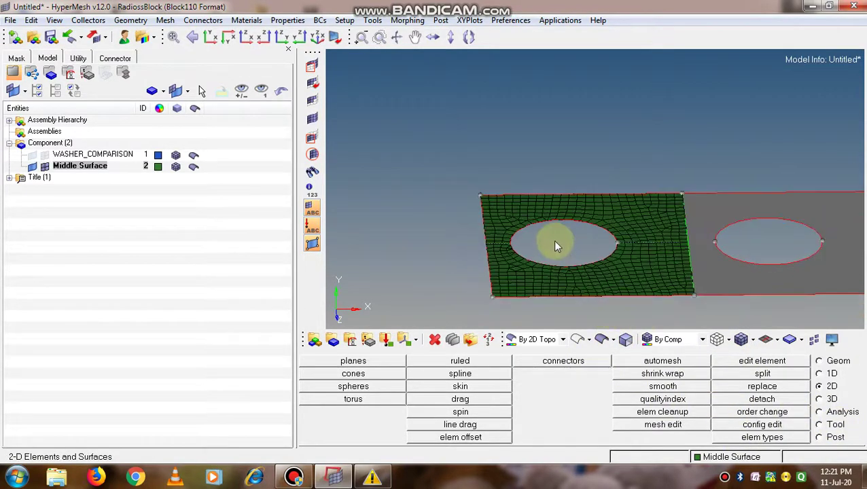
{"action": "left_click", "coordinate": [435, 340]}
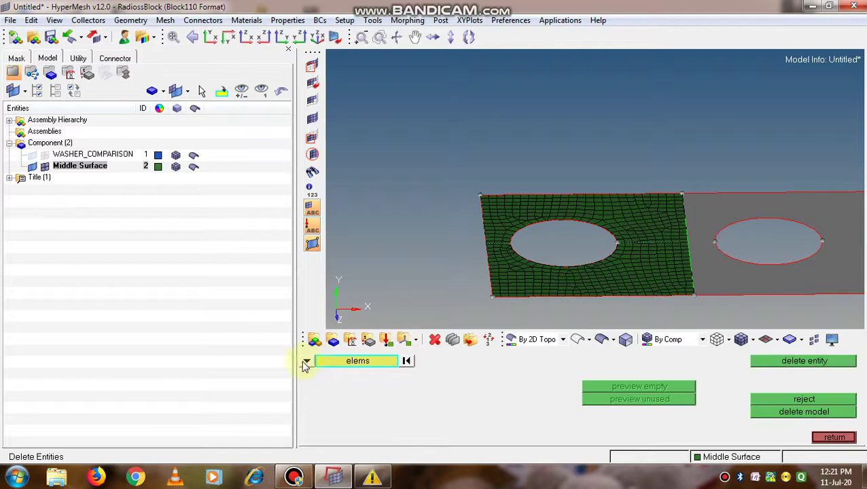
{"action": "left_click", "coordinate": [335, 367]}
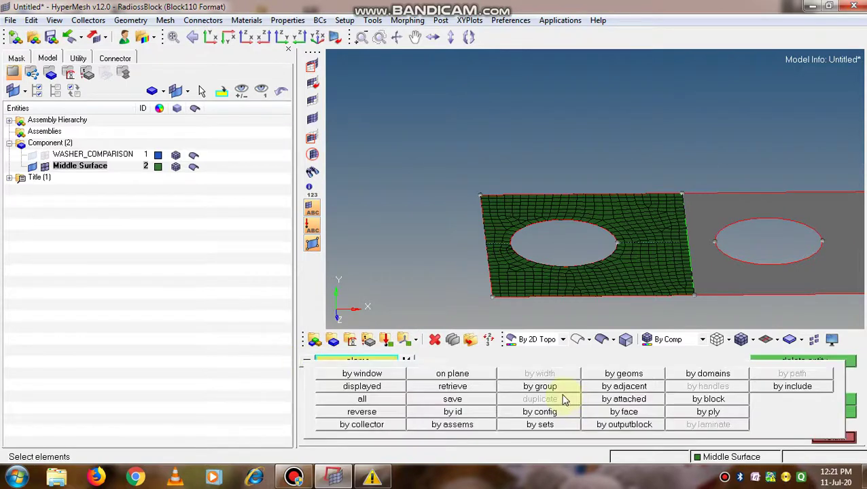
{"action": "left_click", "coordinate": [391, 402]}
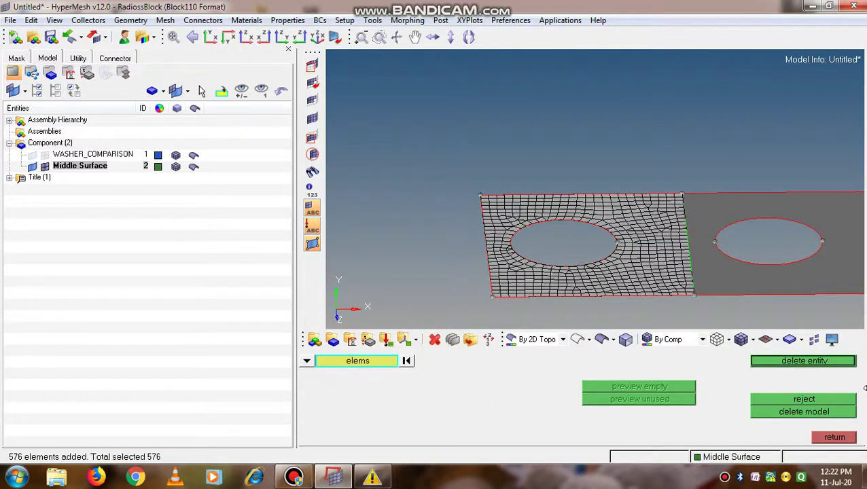
{"action": "left_click", "coordinate": [816, 365]}
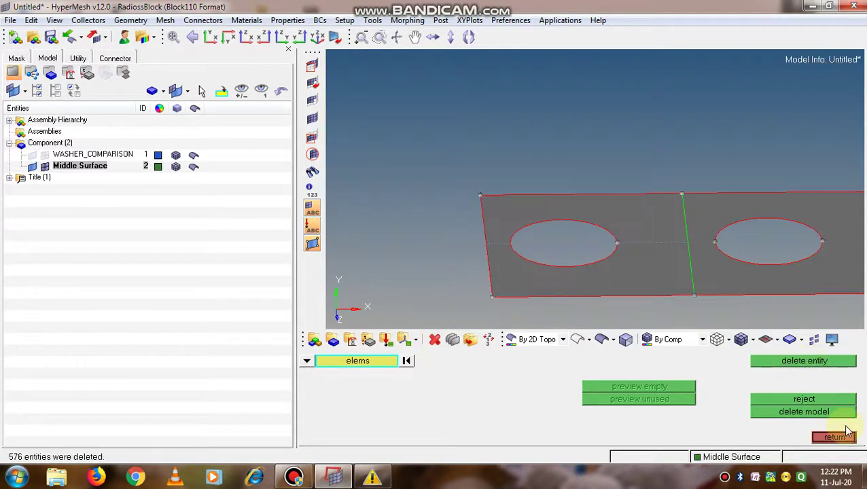
{"action": "scroll", "coordinate": [728, 290], "scroll_direction": "down", "scroll_amount": 3}
{"action": "scroll", "coordinate": [728, 289], "scroll_direction": "up", "scroll_amount": 2}
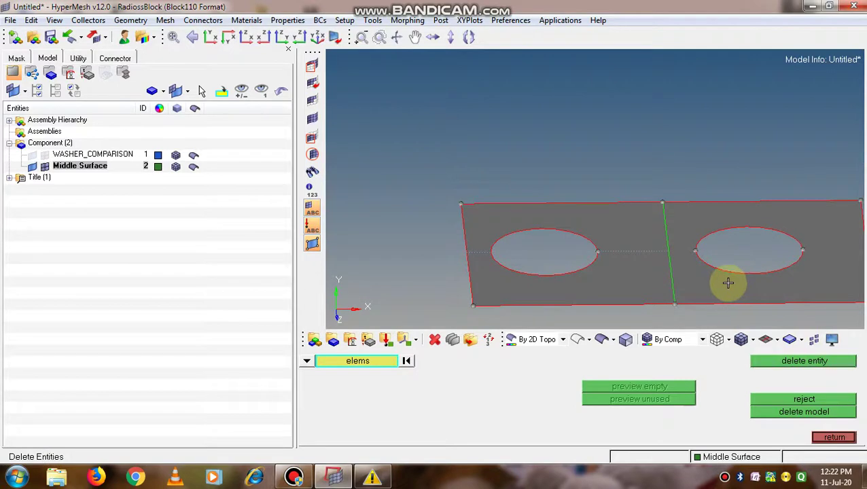
{"action": "right_click_drag", "start_coordinate": [726, 283], "coordinate": [590, 256], "text": "ctrl"}
{"action": "scroll", "coordinate": [590, 256], "scroll_direction": "up", "scroll_amount": 1}
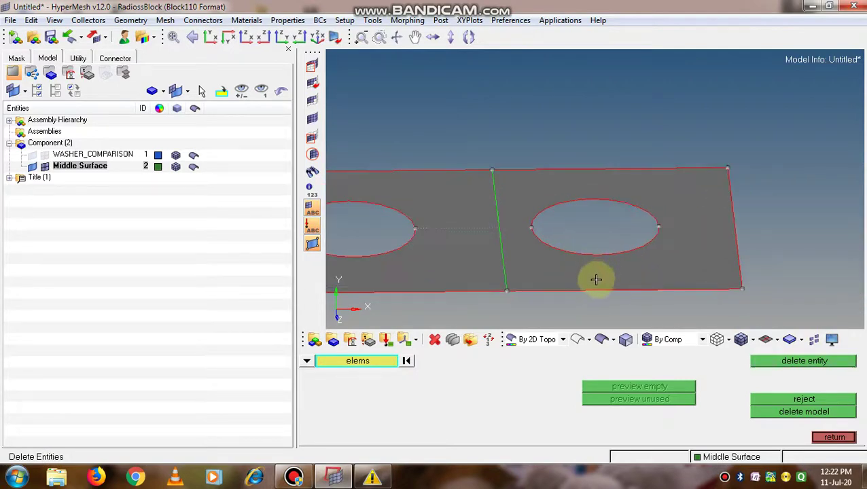
{"action": "left_click", "coordinate": [835, 438]}
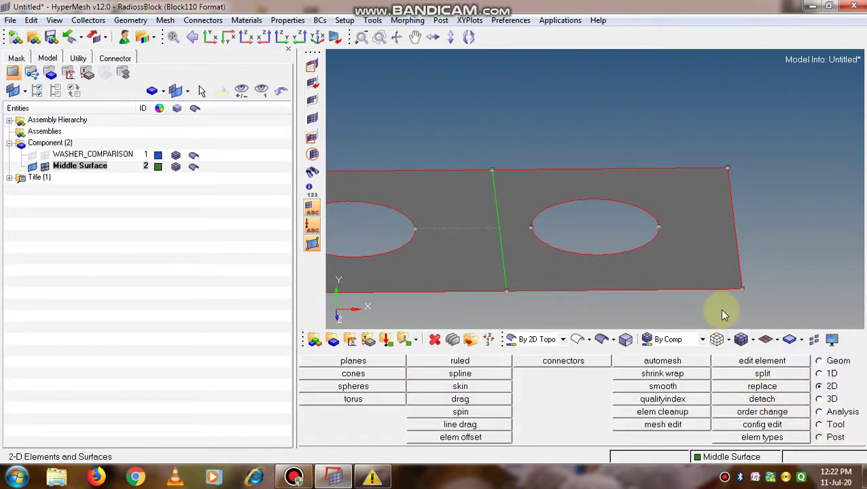
- Split a washer ring around the right half's hole with an offset value of 5
{"action": "left_click", "coordinate": [820, 362]}
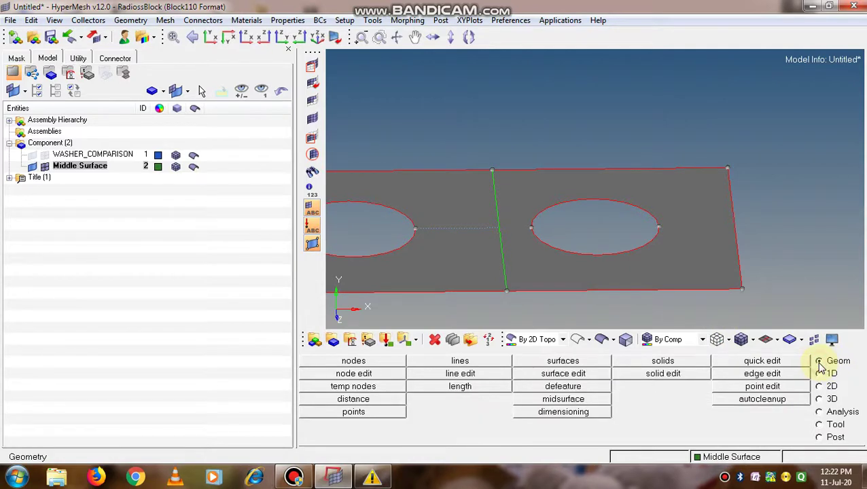
{"action": "left_click", "coordinate": [762, 362]}
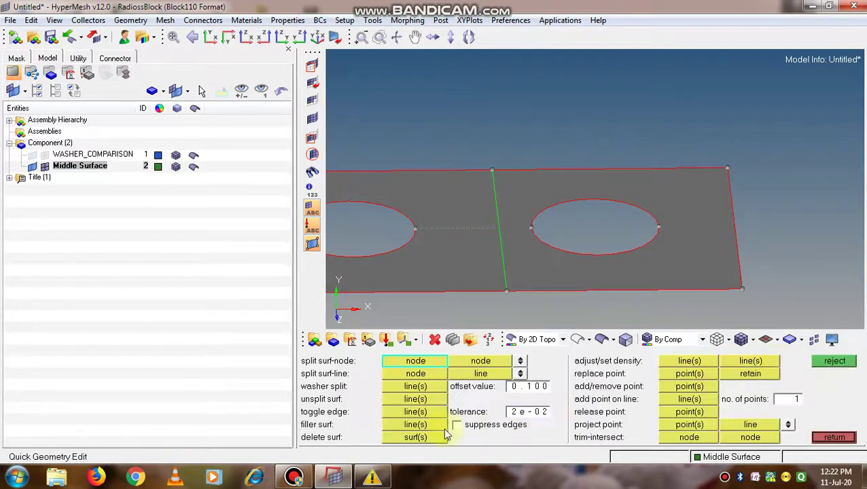
{"action": "left_click", "coordinate": [414, 386]}
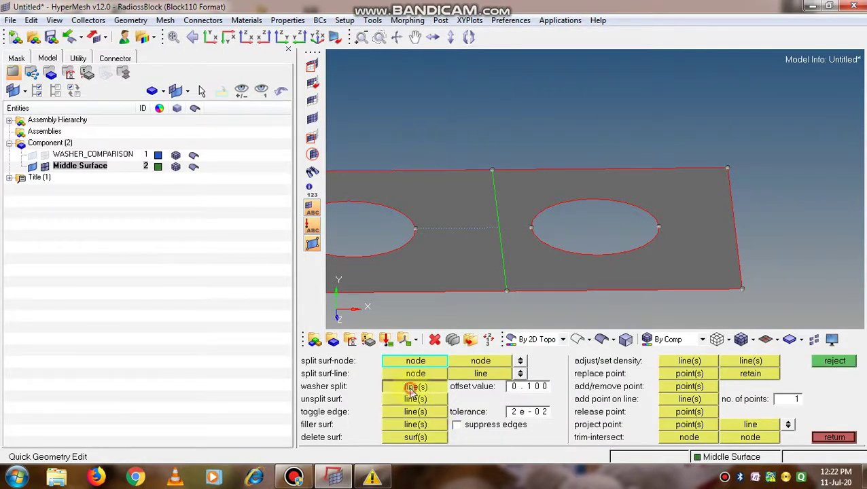
{"action": "left_click", "coordinate": [515, 391]}
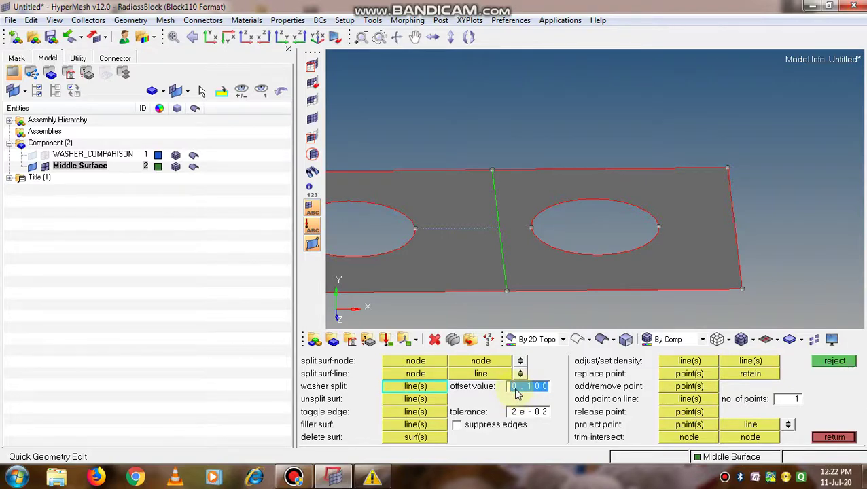
{"action": "type", "text": "56"}
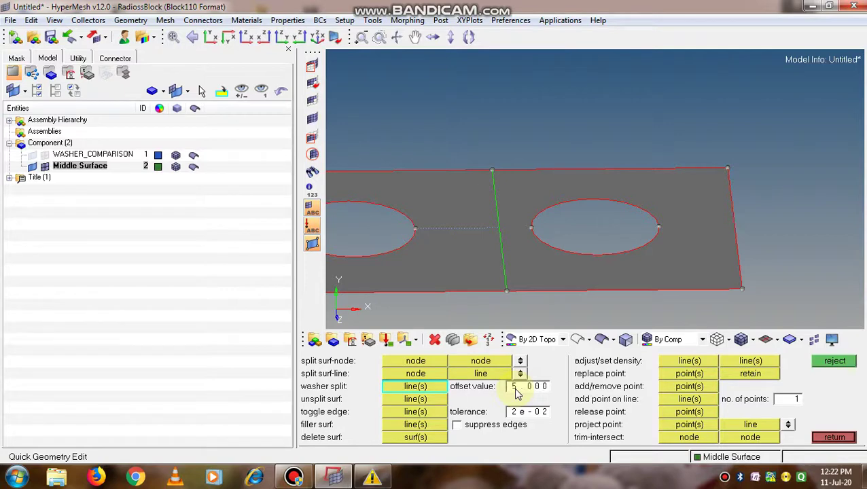
{"action": "left_click", "coordinate": [611, 250]}
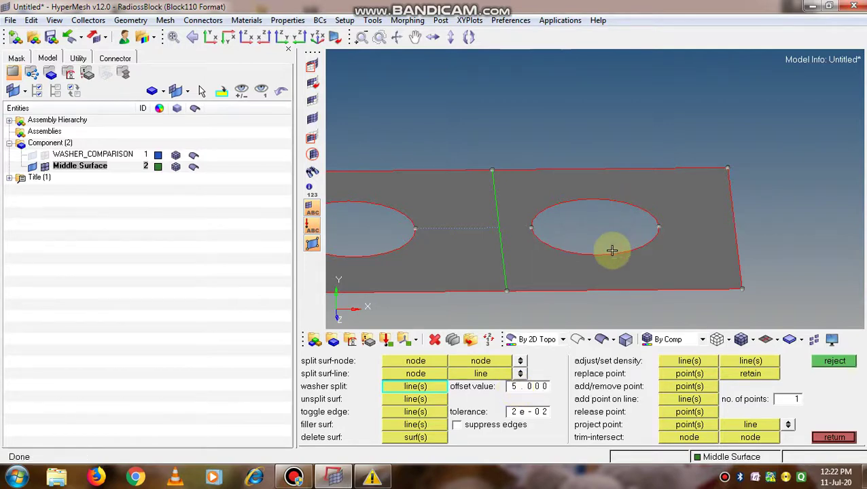
{"action": "middle_click", "coordinate": [660, 293]}
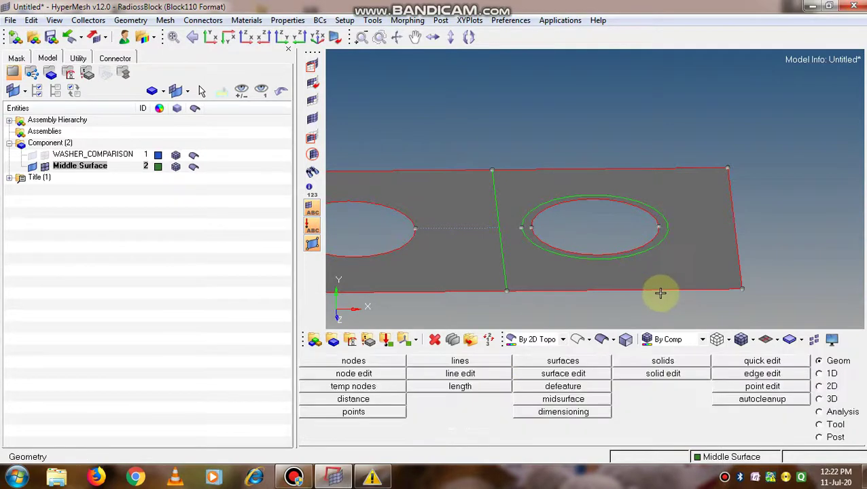
- Automesh the washer ring around the right hole with element size 5 and mixed mesh type
{"action": "left_click_drag", "start_coordinate": [661, 293], "coordinate": [619, 287], "text": "ctrl"}
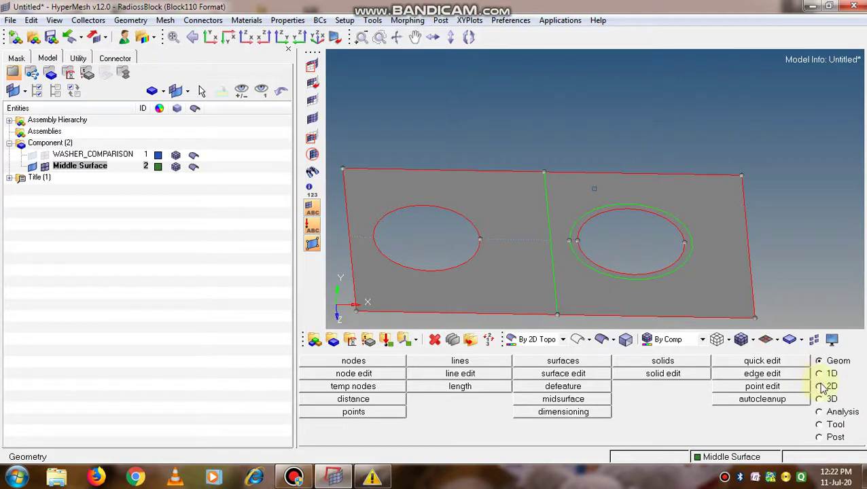
{"action": "left_click", "coordinate": [821, 387]}
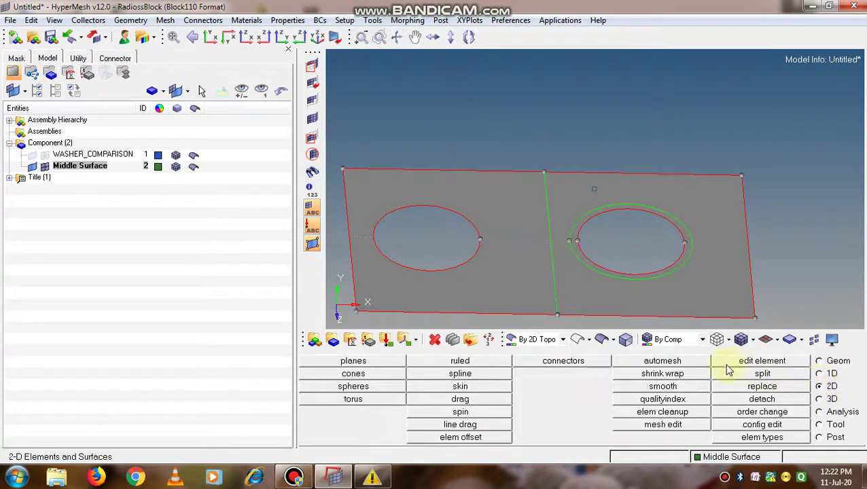
{"action": "left_click", "coordinate": [688, 361]}
{"action": "left_click", "coordinate": [625, 278]}
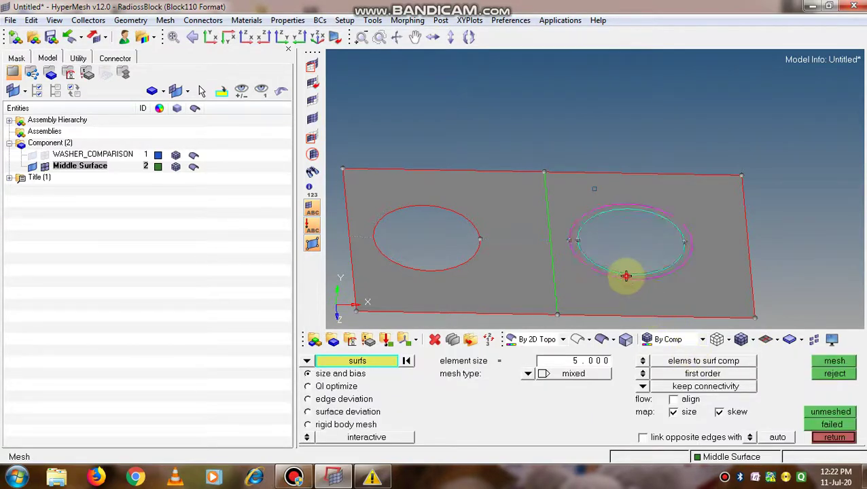
{"action": "left_click", "coordinate": [834, 361]}
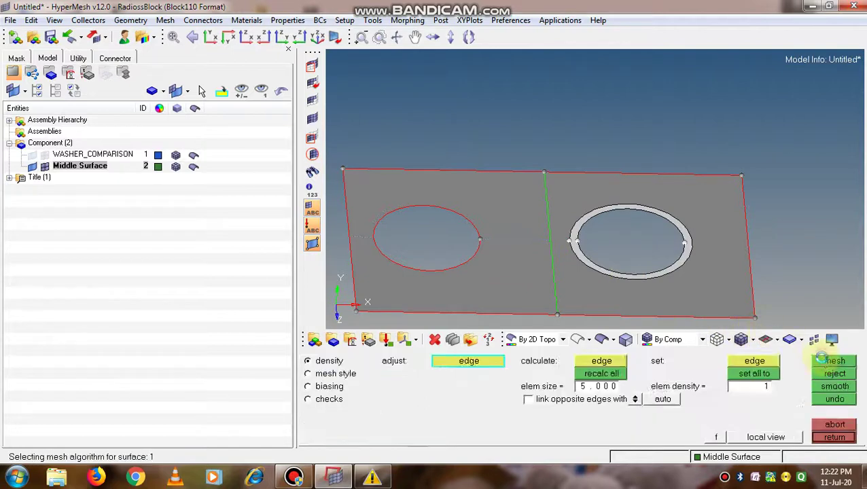
- Raise the element densities on the washer's inner hole edge to 23 on the upper arc and 24 on the lower arc, and accept the mesh
{"action": "scroll", "coordinate": [667, 259], "scroll_direction": "up", "scroll_amount": 1}
{"action": "scroll", "coordinate": [666, 259], "scroll_direction": "up", "scroll_amount": 1}
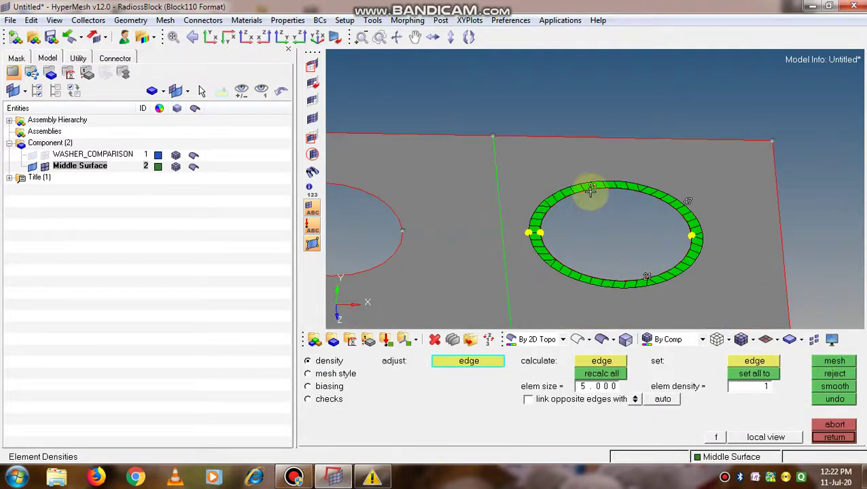
{"action": "left_click", "coordinate": [593, 189]}
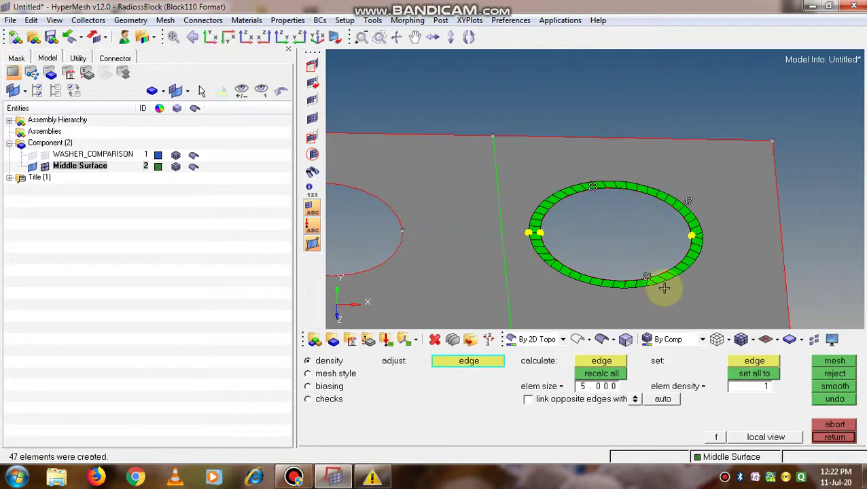
{"action": "left_click", "coordinate": [645, 278]}
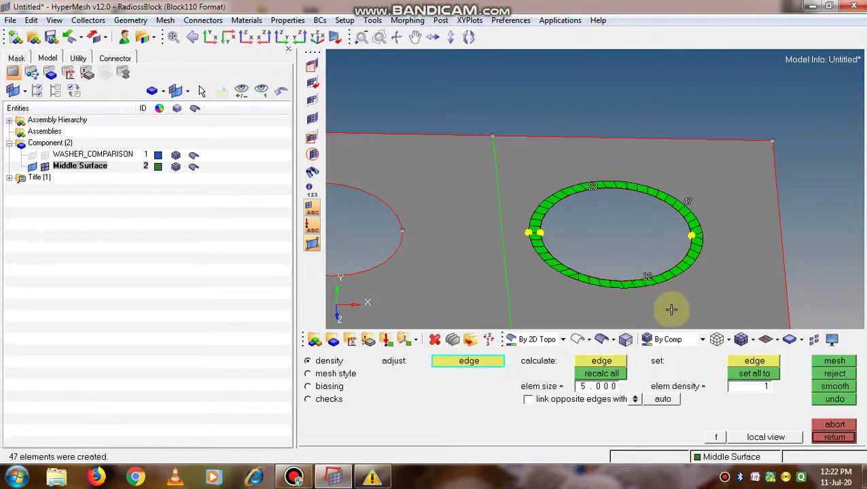
{"action": "left_click", "coordinate": [649, 278]}
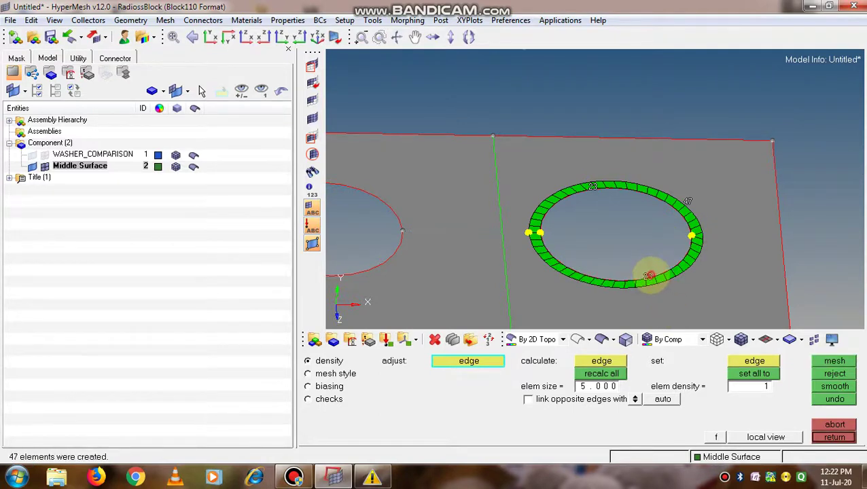
{"action": "left_click", "coordinate": [649, 277]}
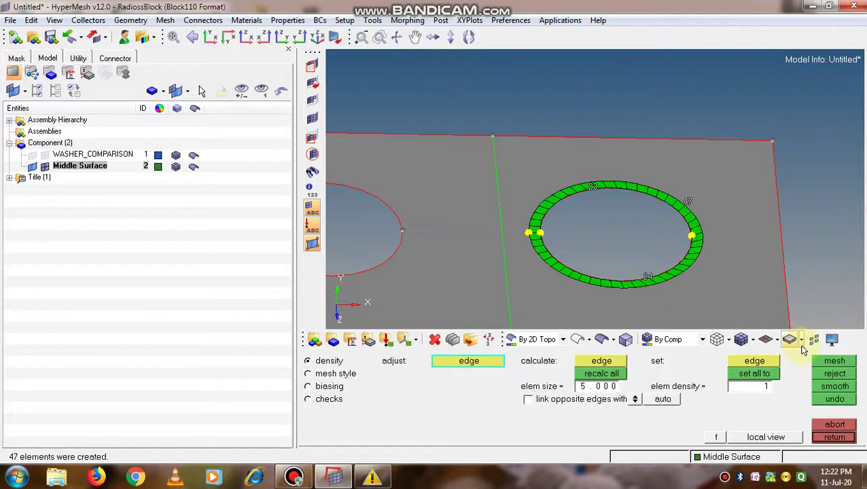
{"action": "middle_click", "coordinate": [741, 314]}
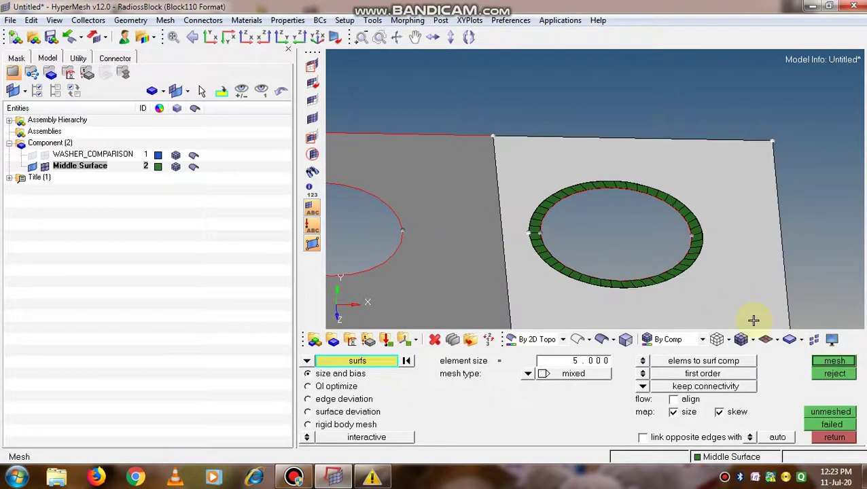
- Mesh the remaining surface of the right half around the washer with mixed elements of size 5
{"action": "left_click", "coordinate": [818, 363]}
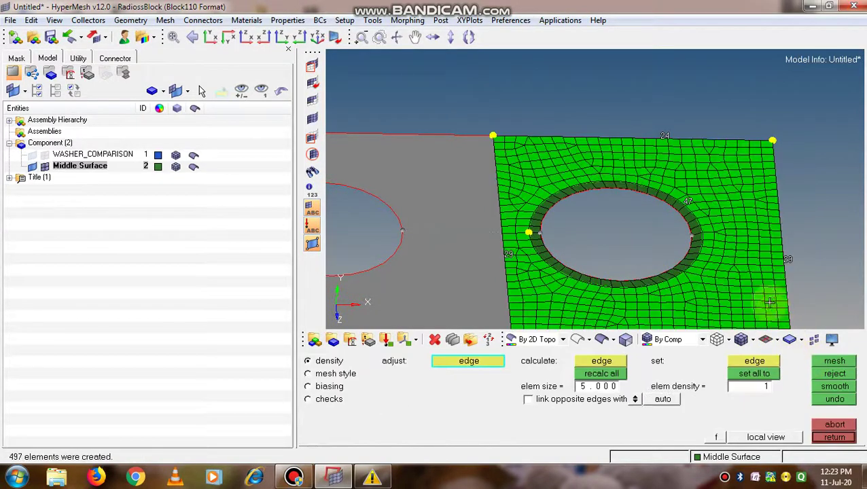
{"action": "scroll", "coordinate": [714, 273], "scroll_direction": "down", "scroll_amount": 2}
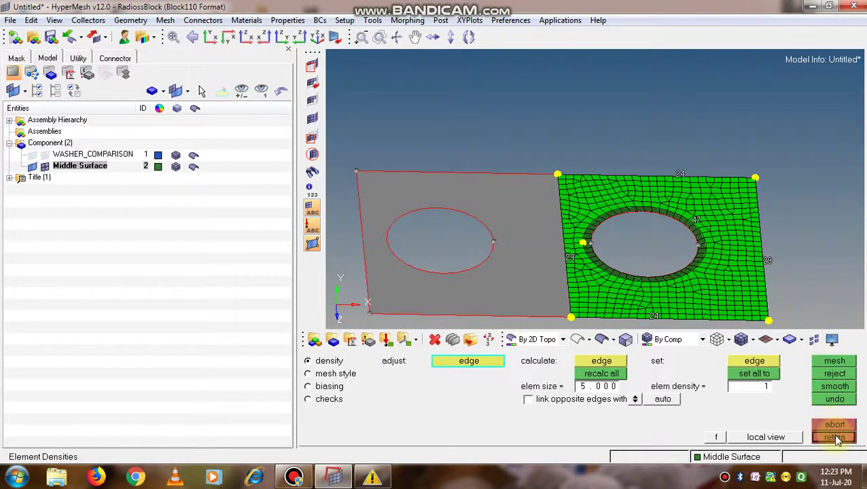
{"action": "left_click", "coordinate": [835, 437]}
{"action": "scroll", "coordinate": [643, 274], "scroll_direction": "up", "scroll_amount": 2}
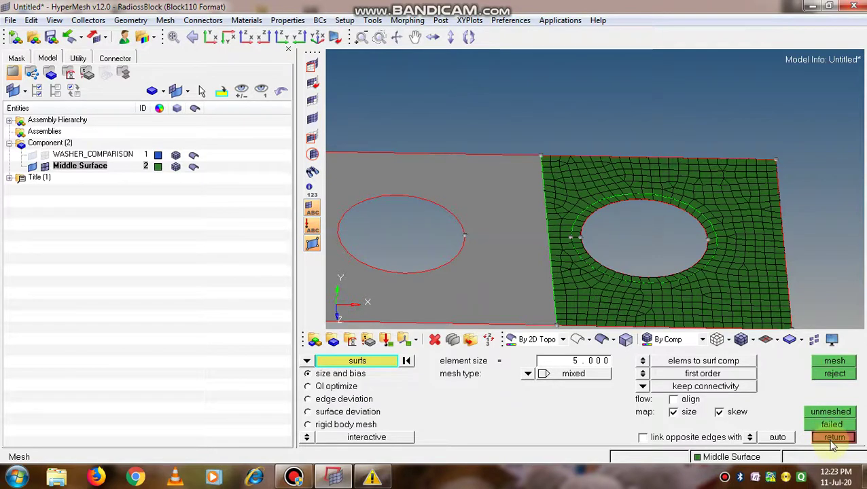
{"action": "left_click", "coordinate": [830, 438]}
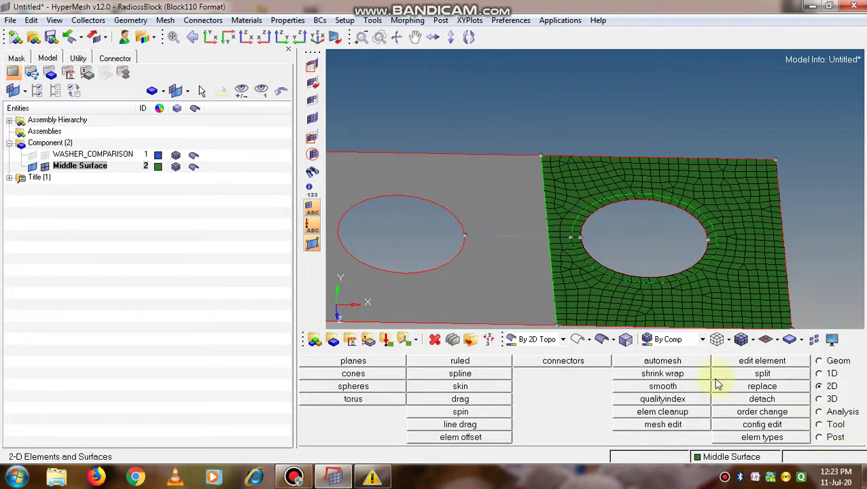
- Mesh the left half, whose hole has no washer, with mixed elements of size 5
{"action": "scroll", "coordinate": [605, 257], "scroll_direction": "down", "scroll_amount": 2}
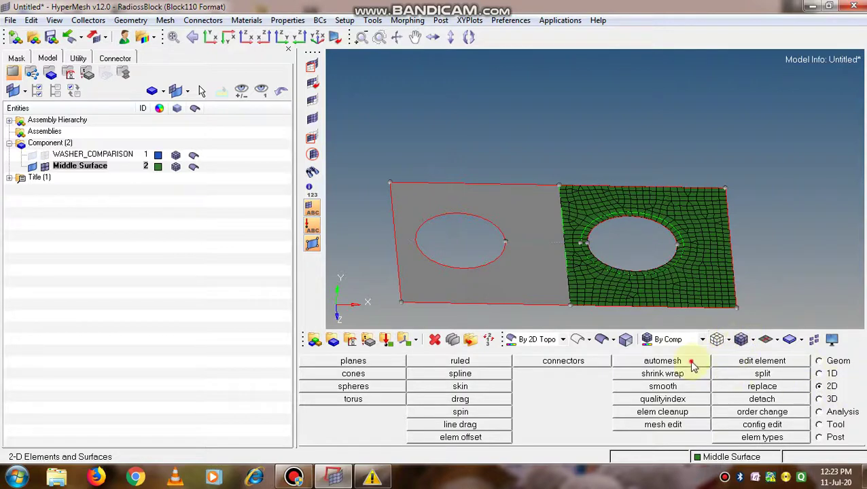
{"action": "left_click", "coordinate": [663, 361]}
{"action": "left_click", "coordinate": [523, 296]}
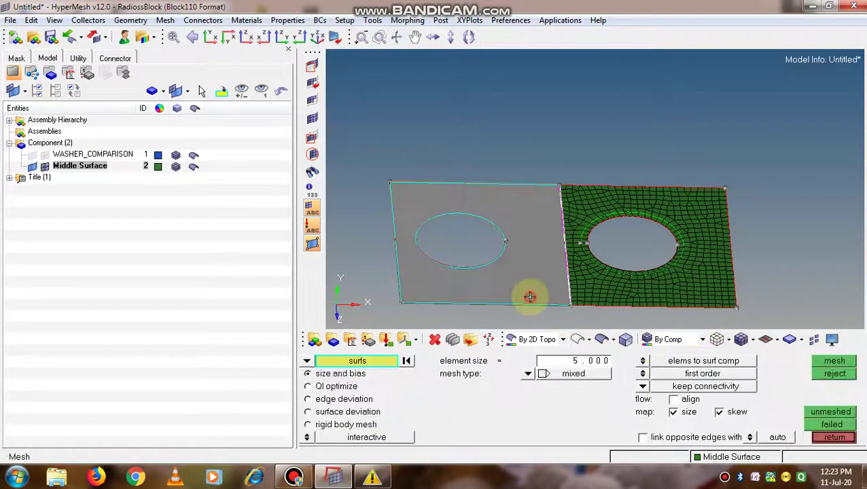
{"action": "left_click", "coordinate": [833, 361]}
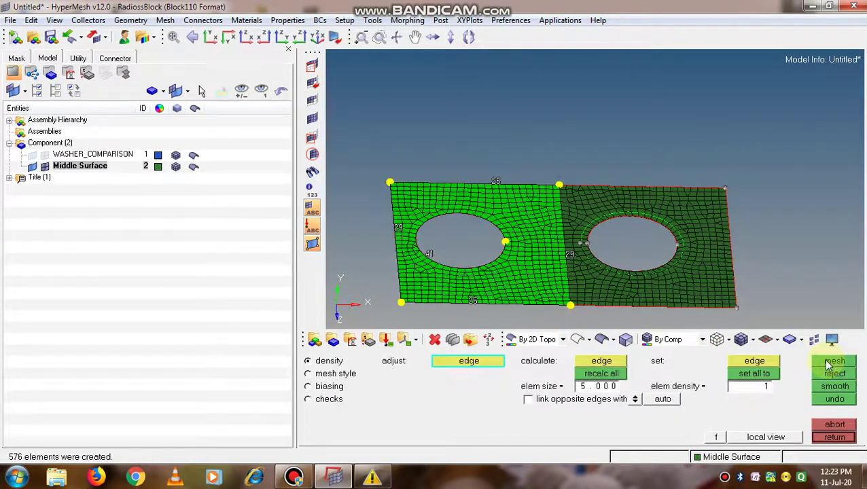
{"action": "middle_click", "coordinate": [637, 296]}
{"action": "left_click_drag", "start_coordinate": [639, 290], "coordinate": [659, 271], "text": "ctrl"}
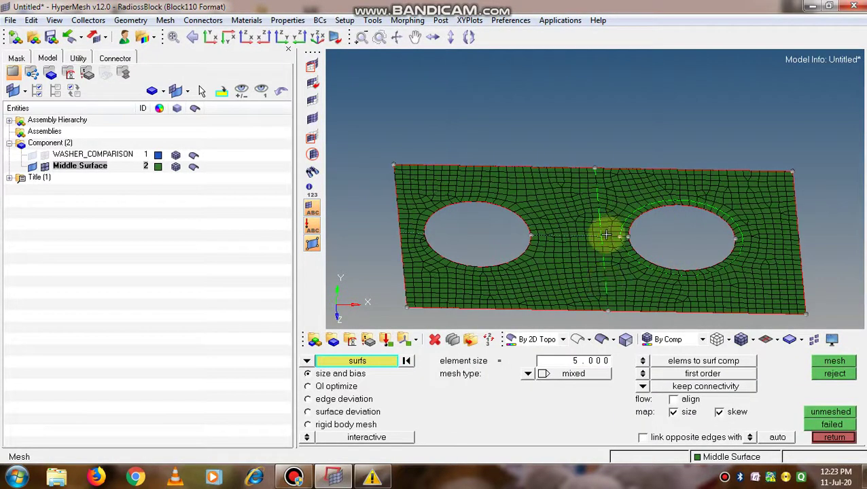